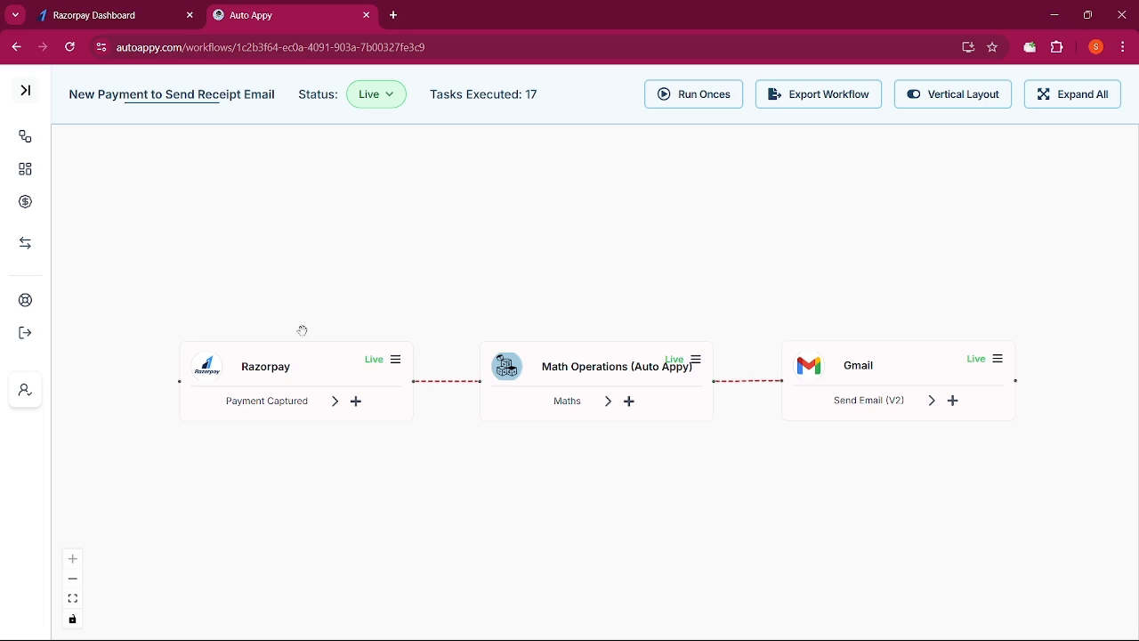
Open the autoappy.com homepage in a new browser tab
{"action": "left_click", "coordinate": [393, 16]}
{"action": "type", "text": "auto"}
{"action": "key", "text": "Return"}
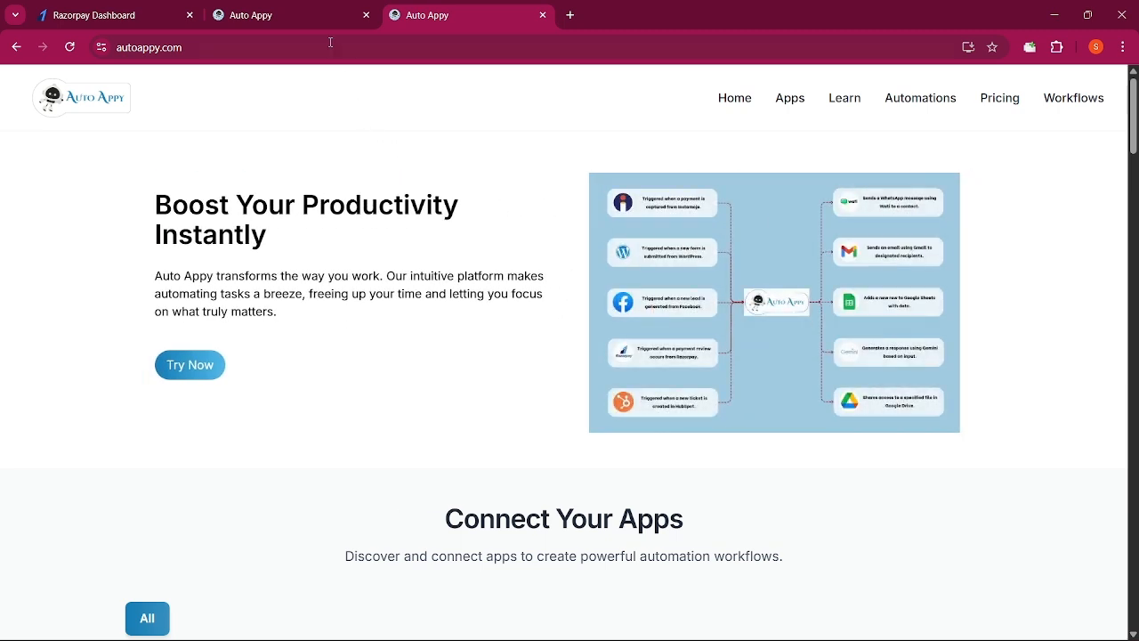
Review the existing receipt workflow, shifting its Razorpay, Math Operations and Gmail nodes slightly upward and viewing the Razorpay webhook setup
{"action": "left_click", "coordinate": [321, 15]}
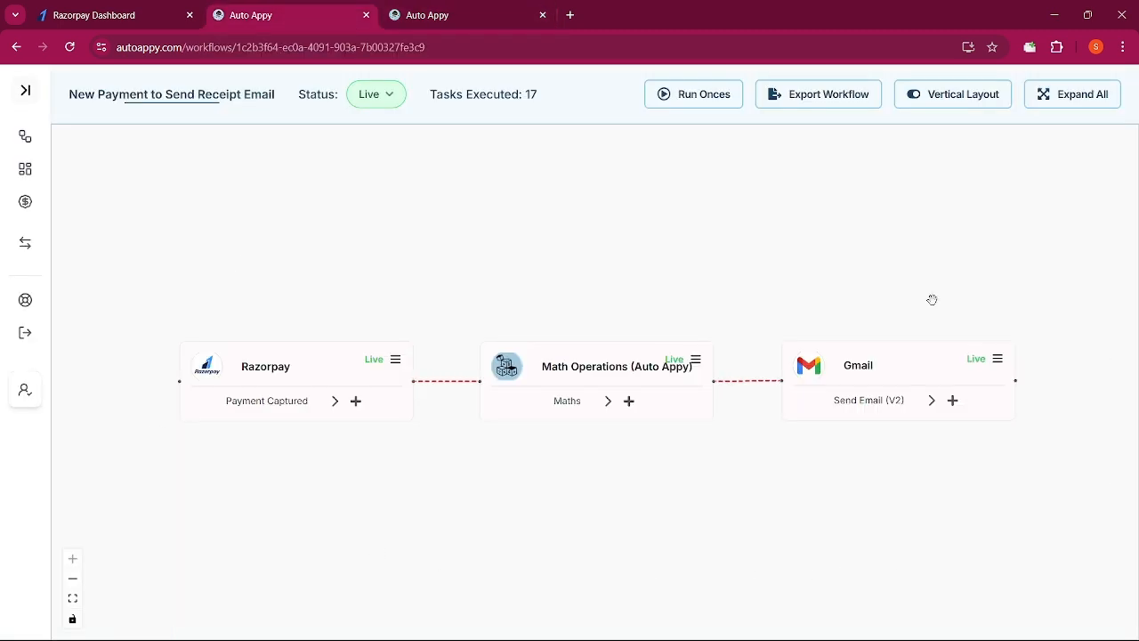
{"action": "left_click_drag", "start_coordinate": [287, 357], "coordinate": [300, 317]}
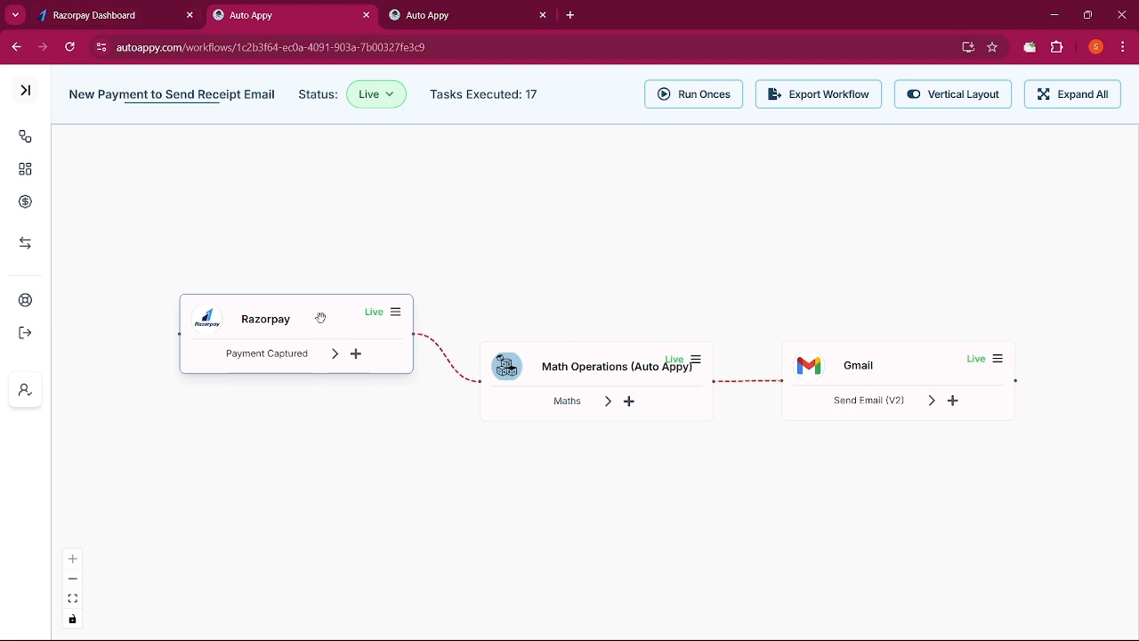
{"action": "left_click", "coordinate": [395, 311]}
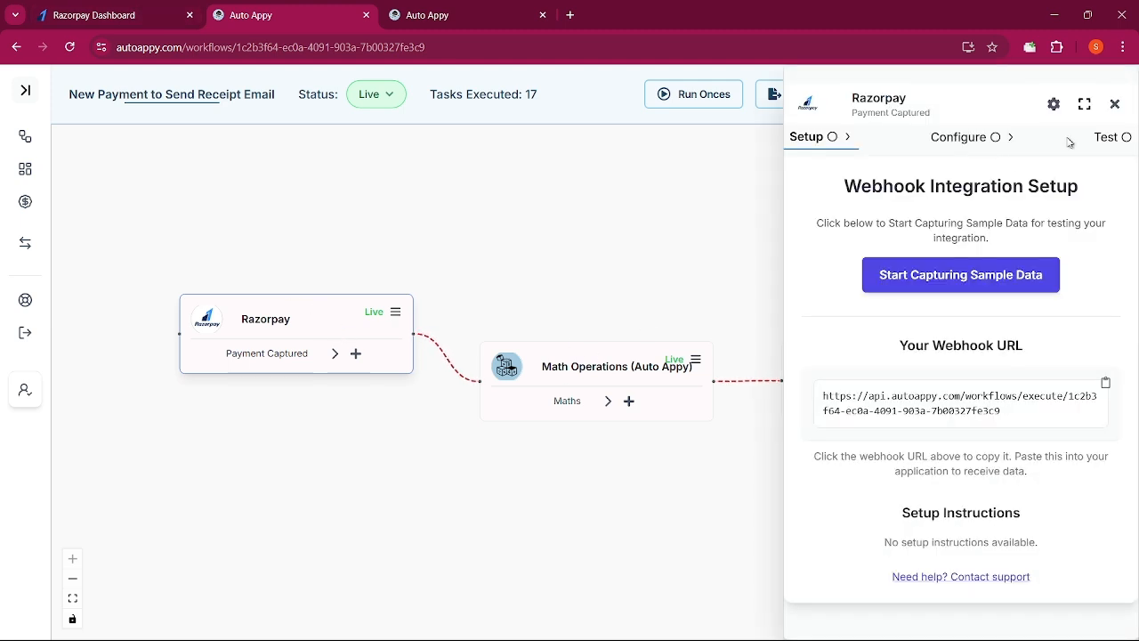
{"action": "left_click", "coordinate": [1113, 104]}
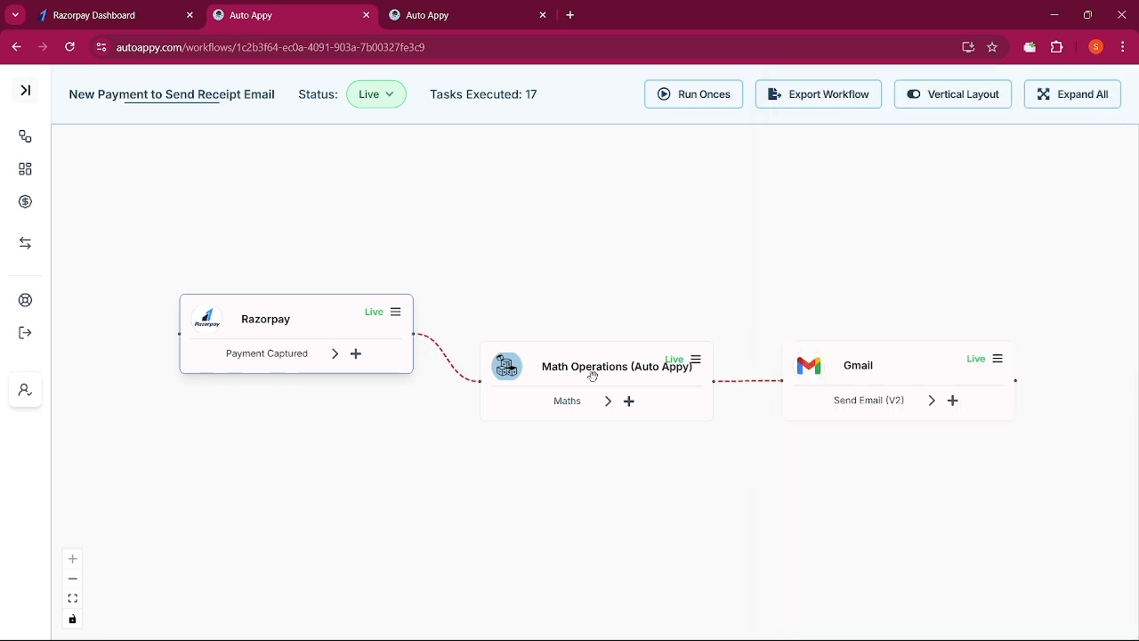
{"action": "left_click_drag", "start_coordinate": [590, 373], "coordinate": [612, 346]}
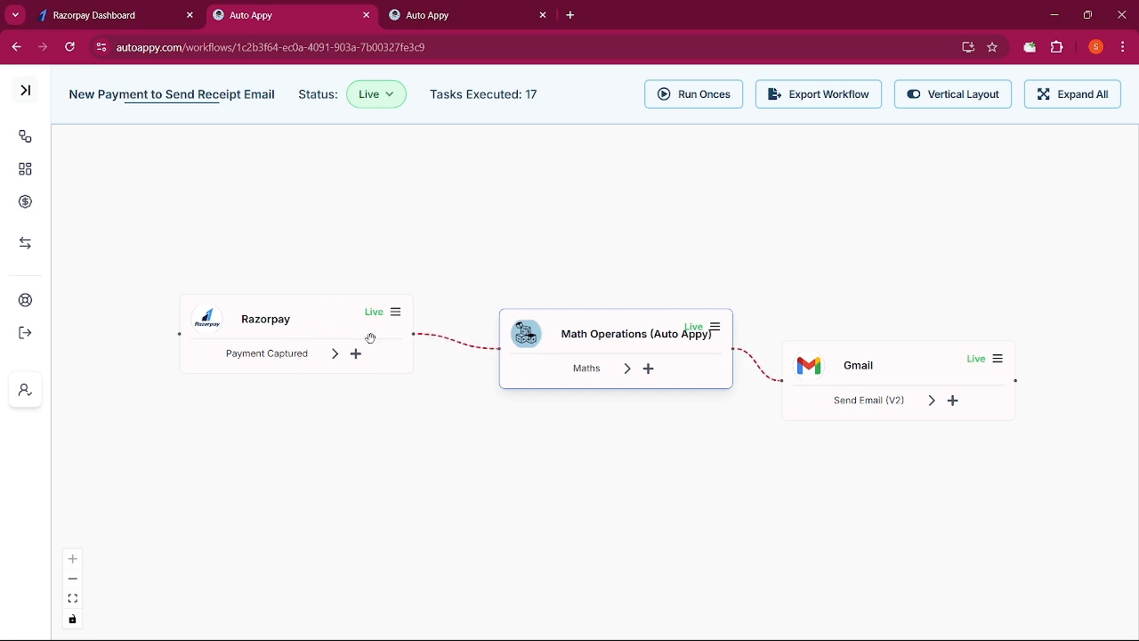
{"action": "left_click_drag", "start_coordinate": [904, 363], "coordinate": [907, 323]}
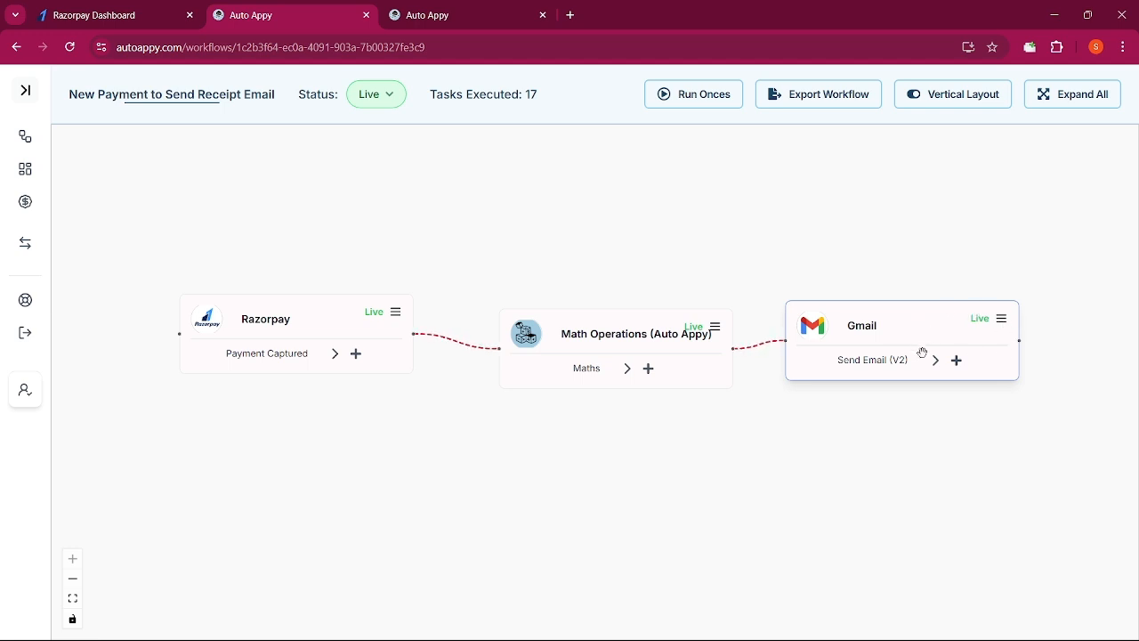
Examine the connectable apps, ready-made automations and pricing plans on the Auto Appy homepage
{"action": "left_click", "coordinate": [450, 22]}
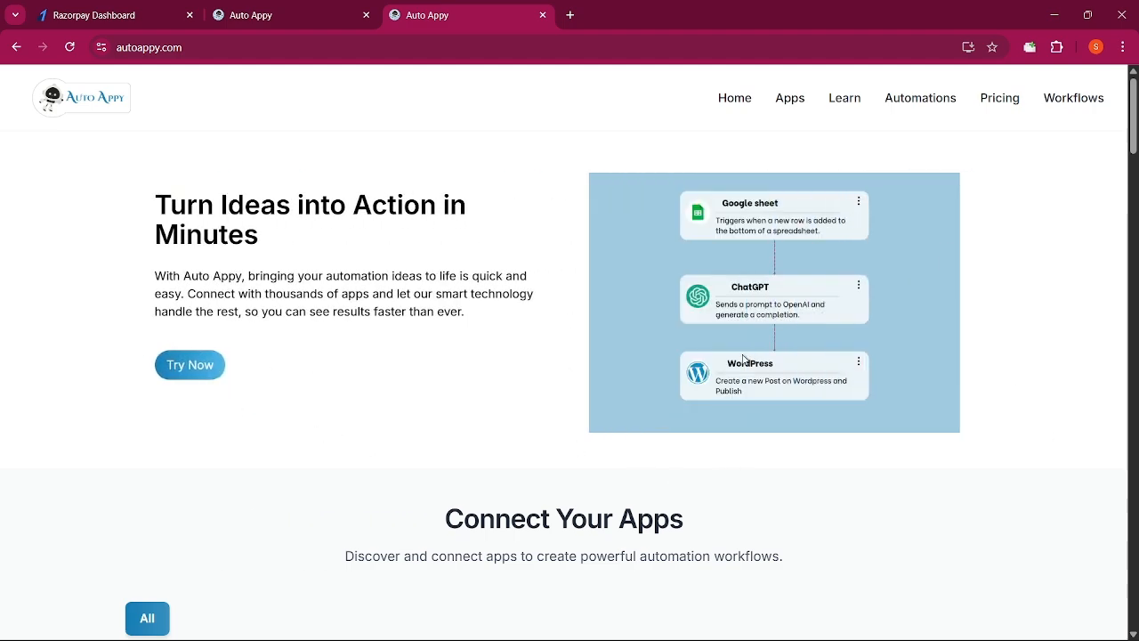
{"action": "scroll", "coordinate": [743, 359], "scroll_direction": "down", "scroll_amount": 5}
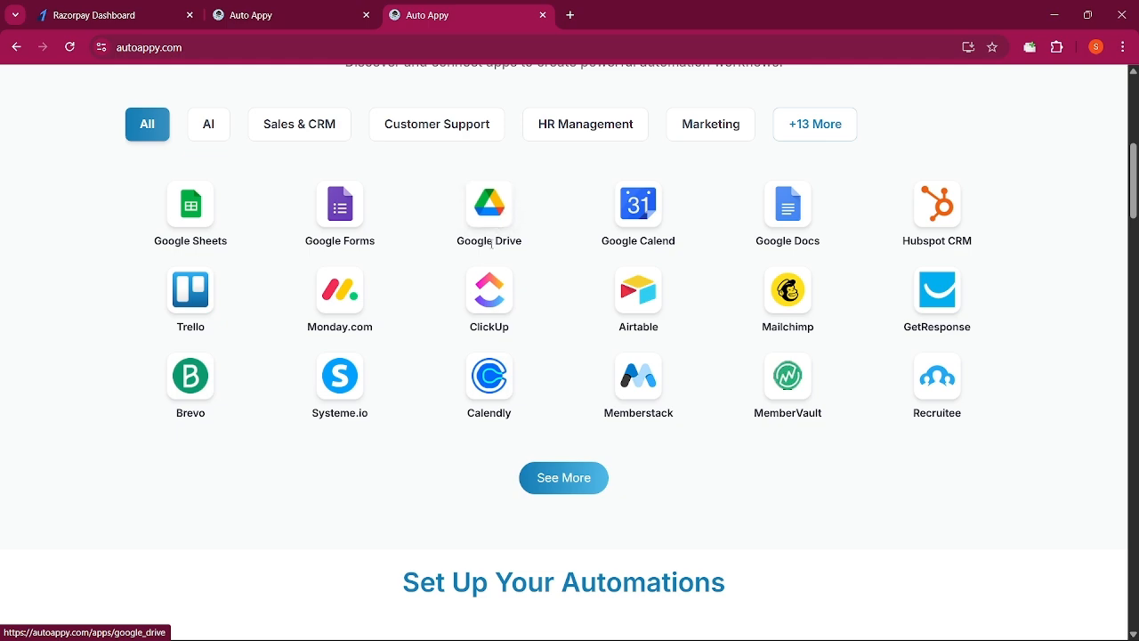
{"action": "scroll", "coordinate": [492, 247], "scroll_direction": "down", "scroll_amount": 5}
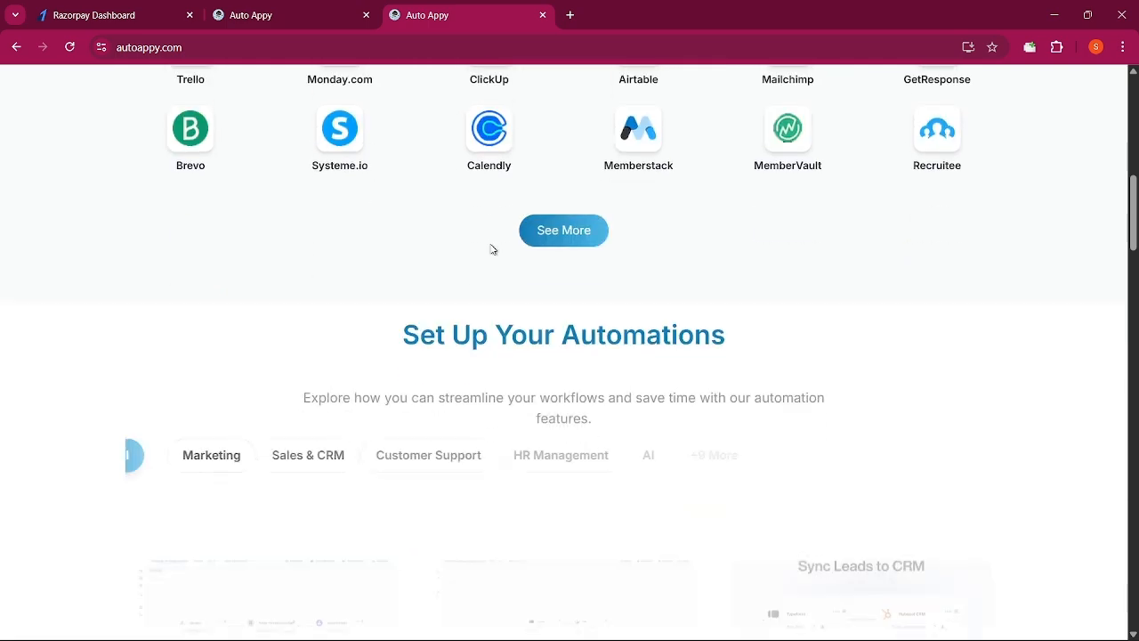
{"action": "scroll", "coordinate": [492, 250], "scroll_direction": "down", "scroll_amount": 1}
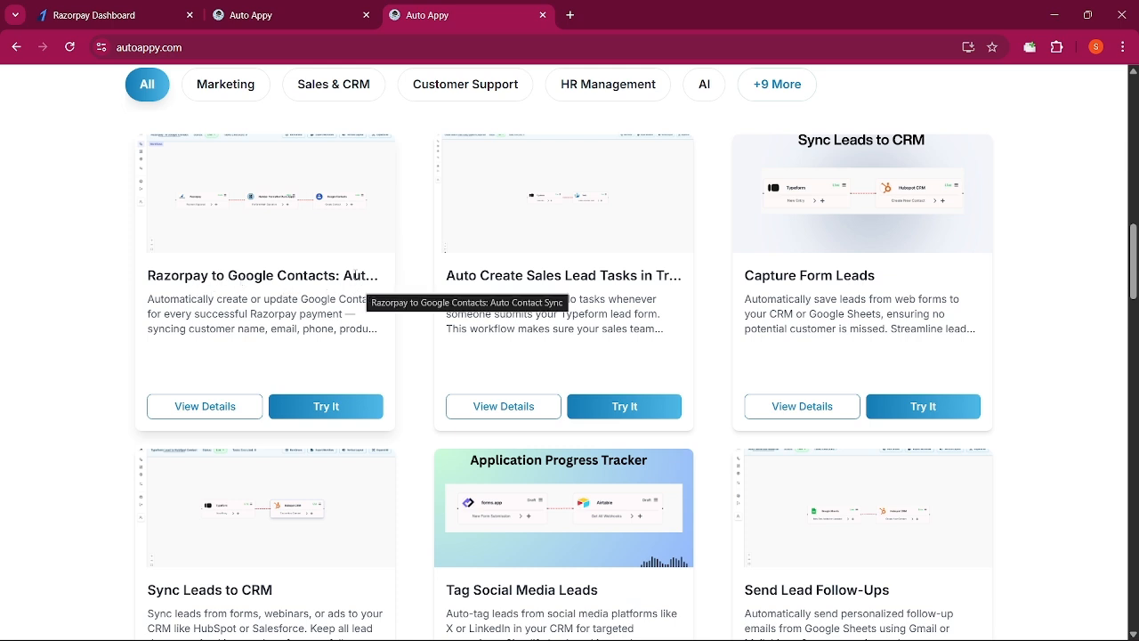
{"action": "scroll", "coordinate": [356, 274], "scroll_direction": "down", "scroll_amount": 15}
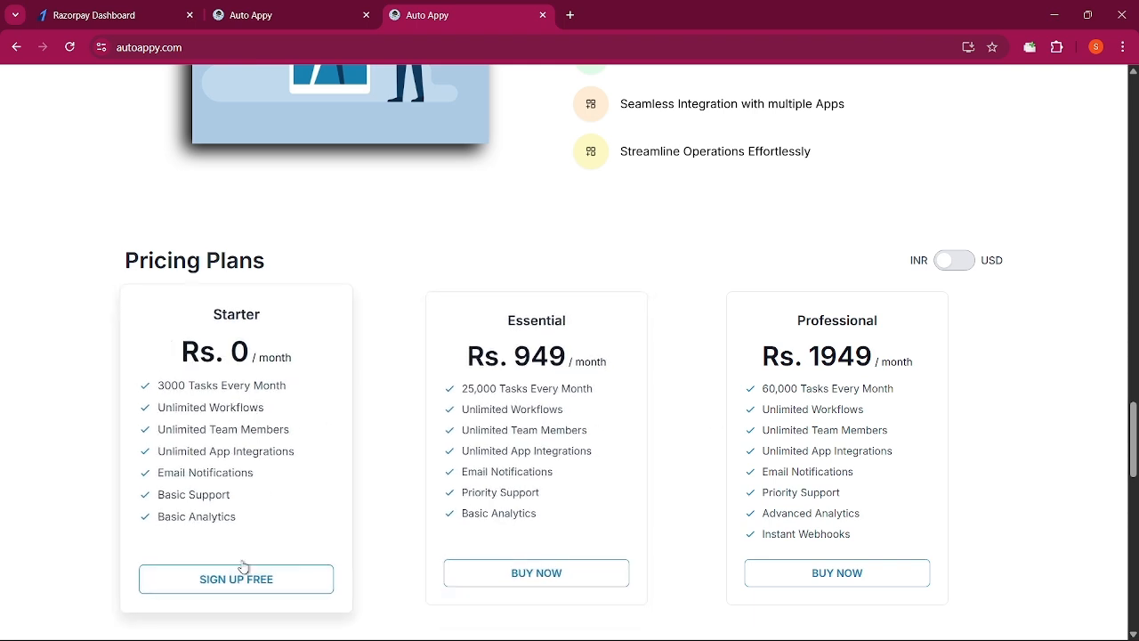
{"action": "scroll", "coordinate": [744, 475], "scroll_direction": "up", "scroll_amount": 5}
{"action": "scroll", "coordinate": [744, 475], "scroll_direction": "down", "scroll_amount": 5}
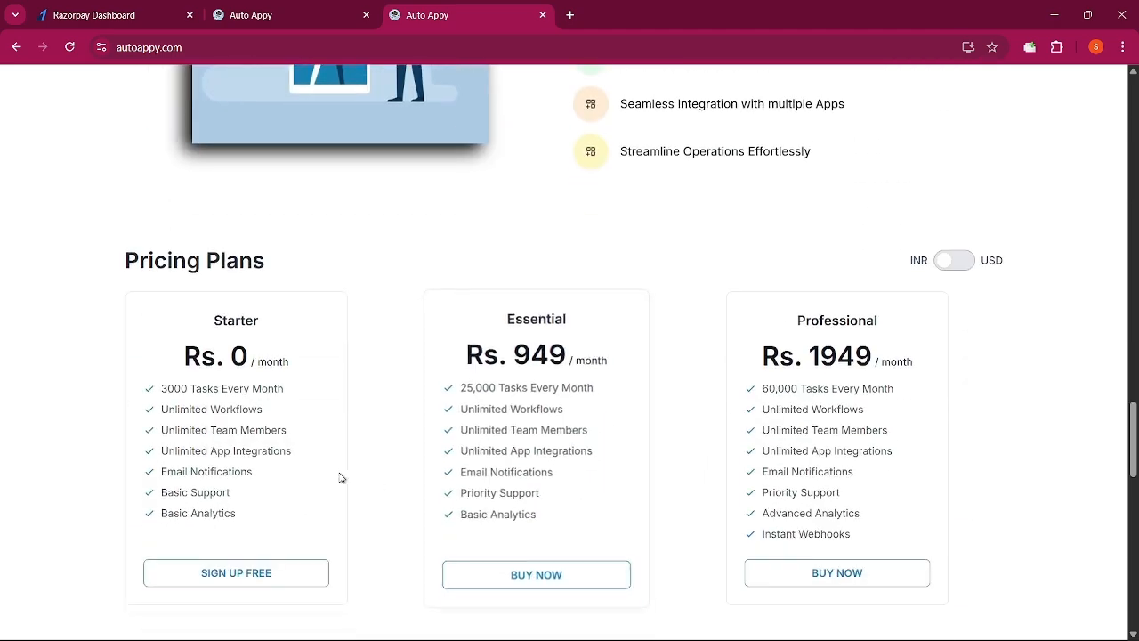
{"action": "scroll", "coordinate": [798, 539], "scroll_direction": "up", "scroll_amount": 15}
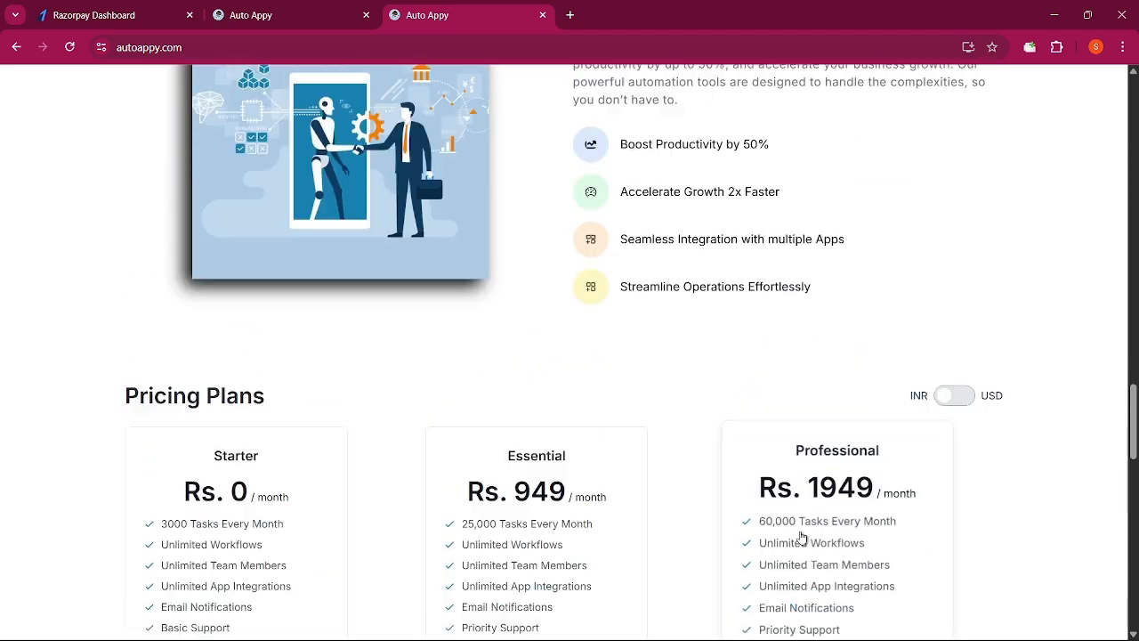
{"action": "scroll", "coordinate": [840, 439], "scroll_direction": "up", "scroll_amount": 10}
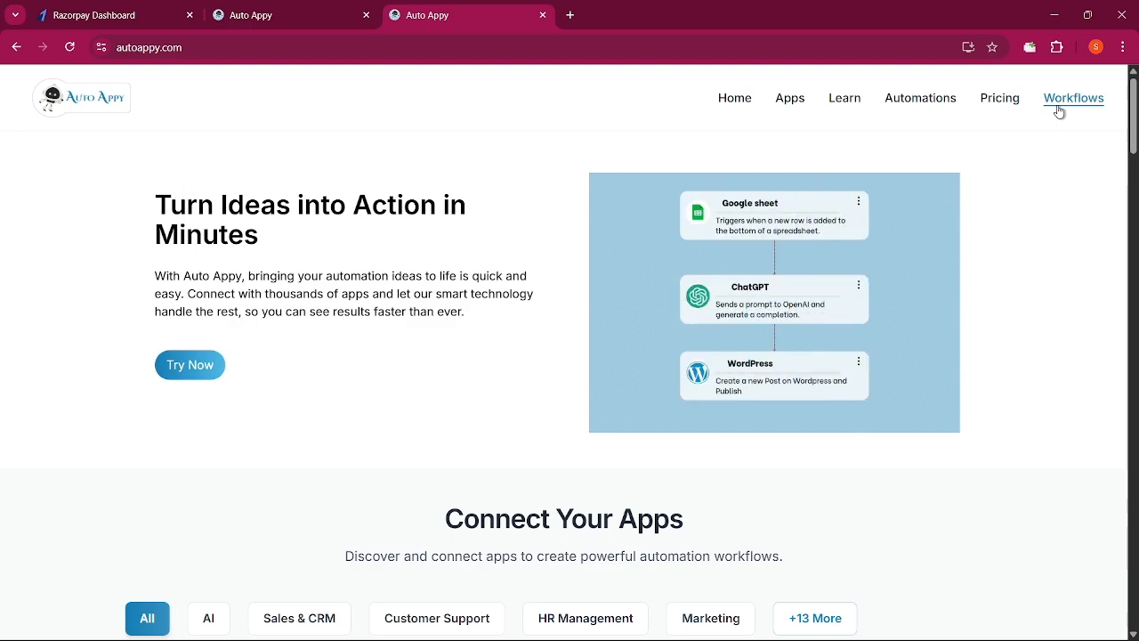
Open the workflows dashboard from the homepage, and return the existing workflow's browser tab to its workflow list
{"action": "left_click", "coordinate": [1059, 109]}
{"action": "left_click", "coordinate": [299, 14]}
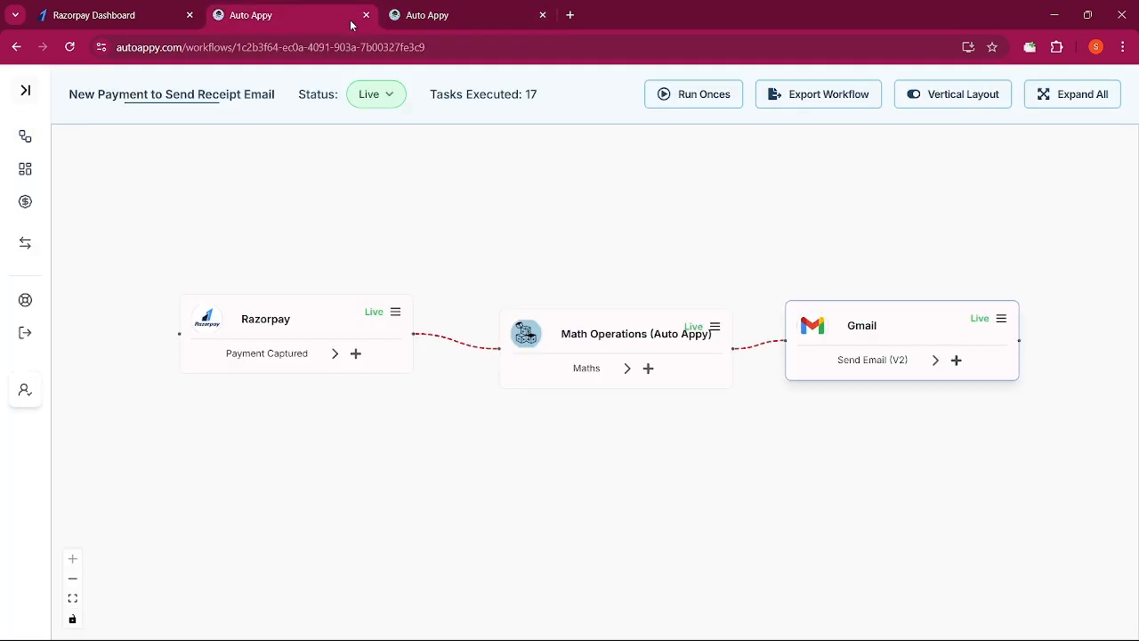
{"action": "left_click", "coordinate": [16, 47]}
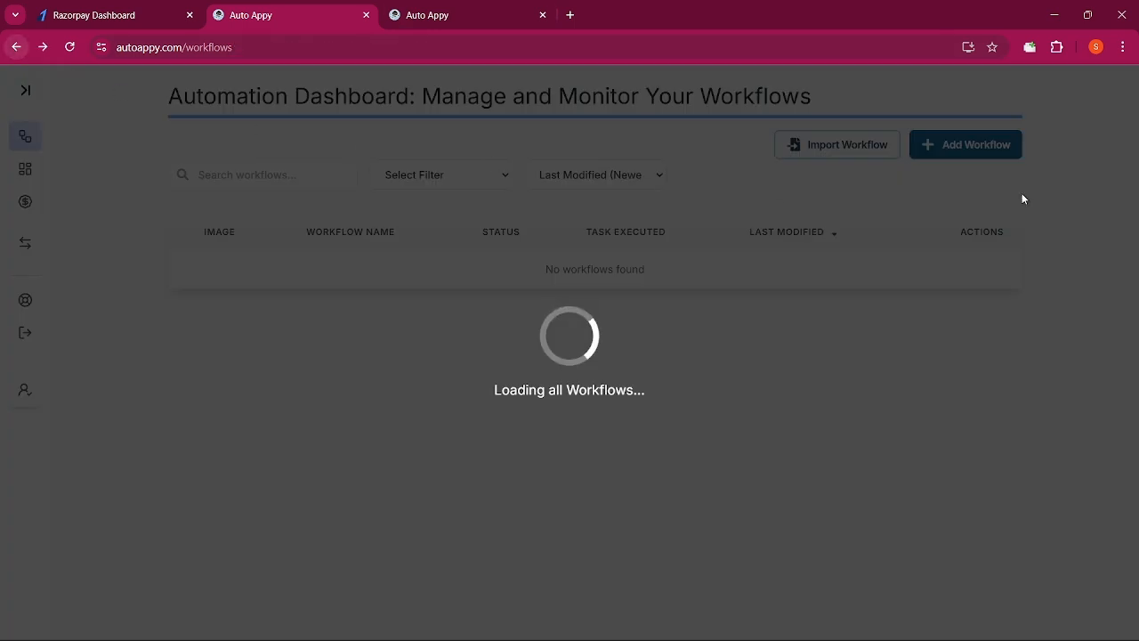
{"action": "key", "text": "ctrl+Tab"}
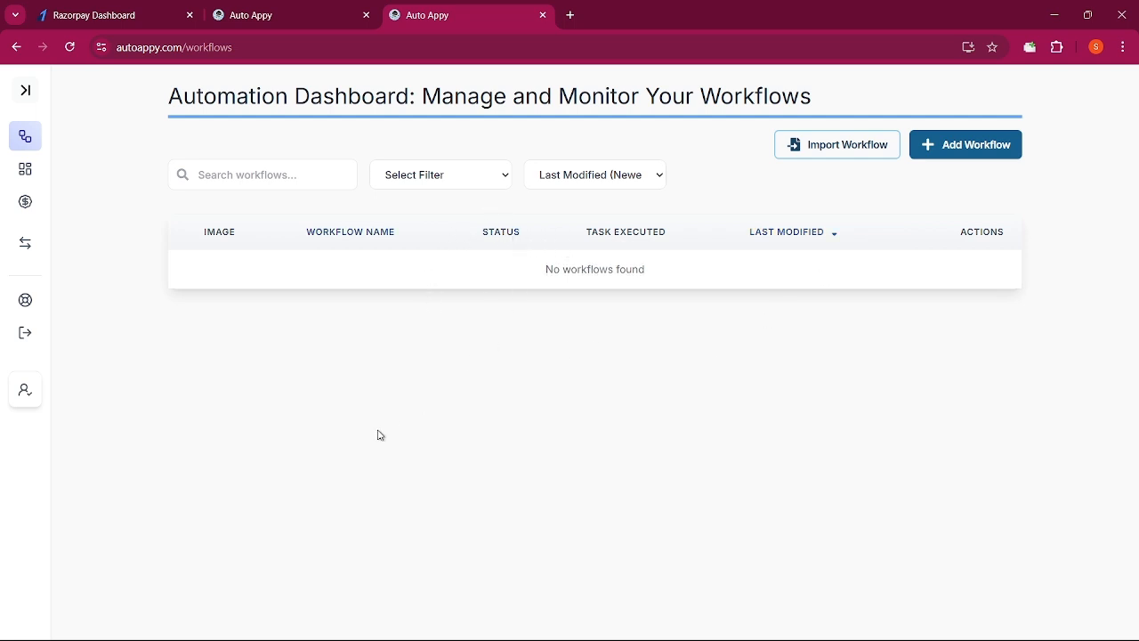
Create a new workflow named "New Payment to Send Receipt Email"
{"action": "left_click", "coordinate": [979, 144]}
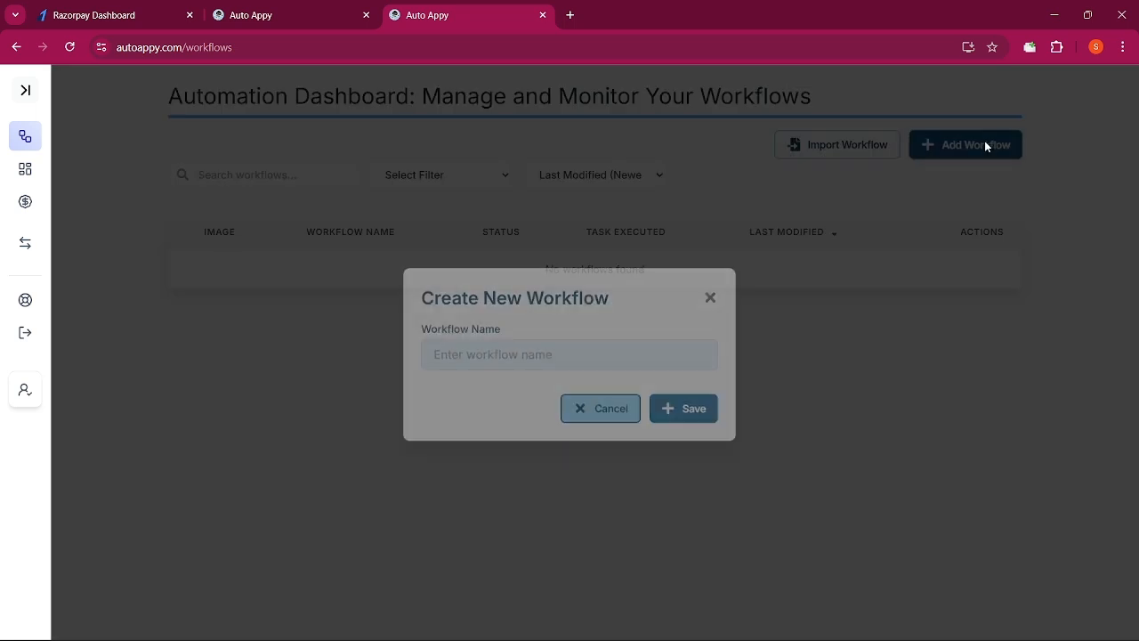
{"action": "left_click", "coordinate": [583, 347]}
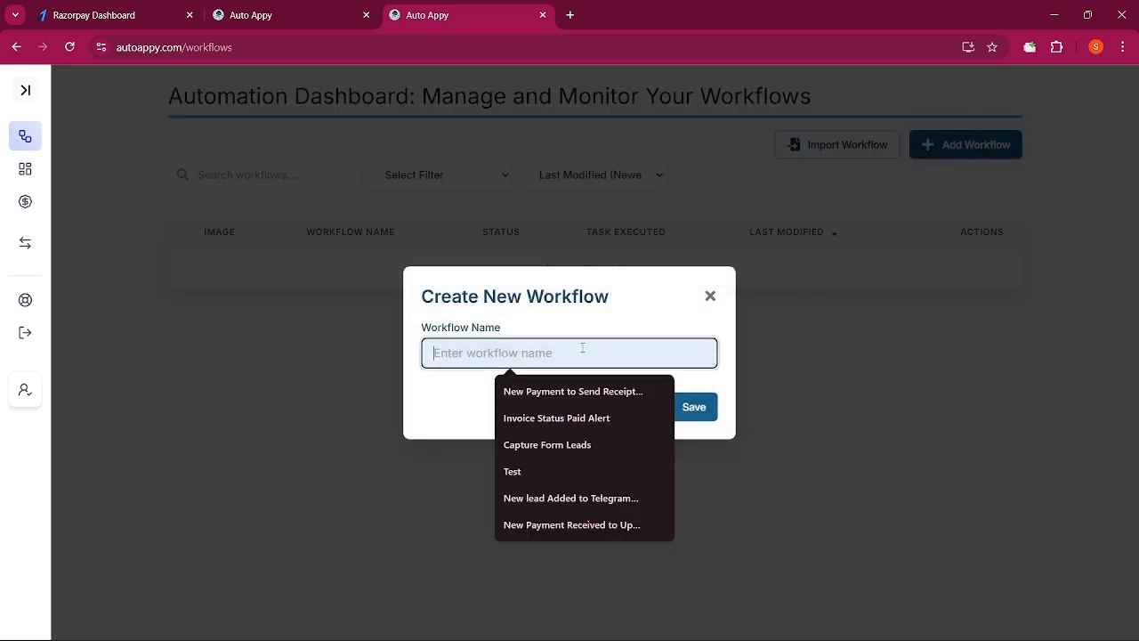
{"action": "type", "text": "new"}
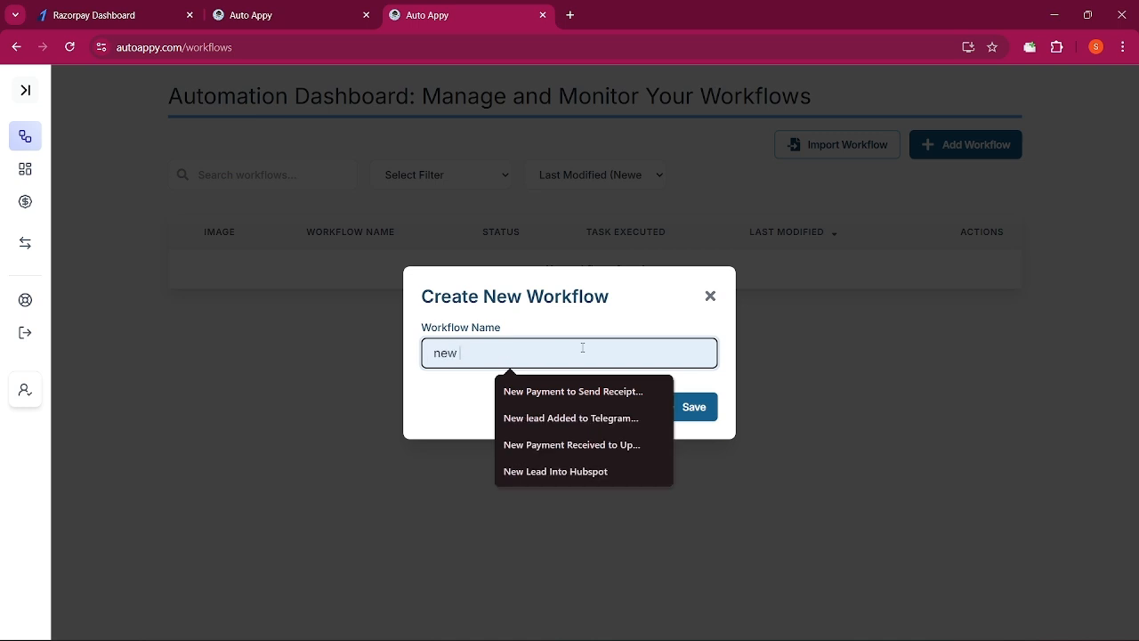
{"action": "key", "text": "BackSpace"}
{"action": "key", "text": "BackSpace"}
{"action": "key", "text": "BackSpace"}
{"action": "type", "text": "New Pa"}
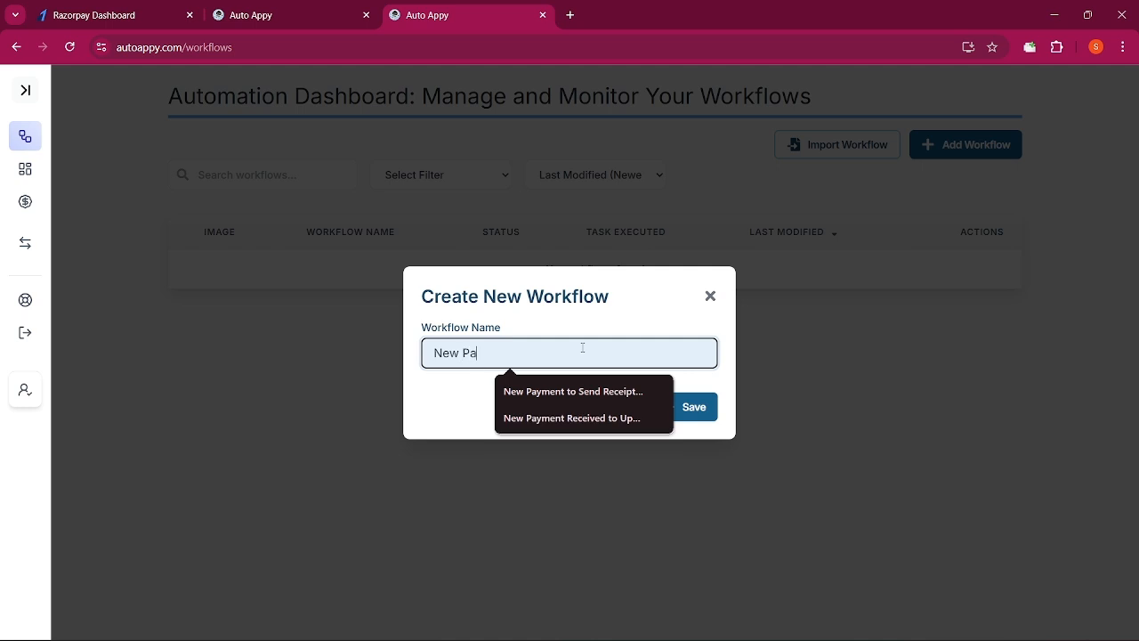
{"action": "type", "text": "yment to Send "}
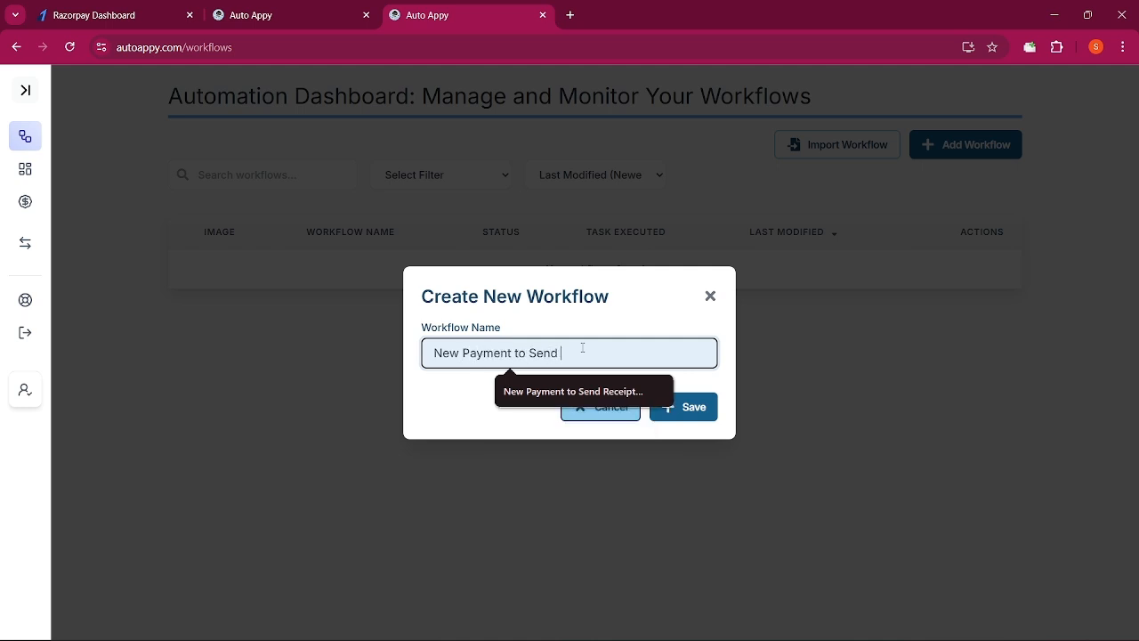
{"action": "type", "text": "Receipt Email"}
{"action": "left_click", "coordinate": [686, 407]}
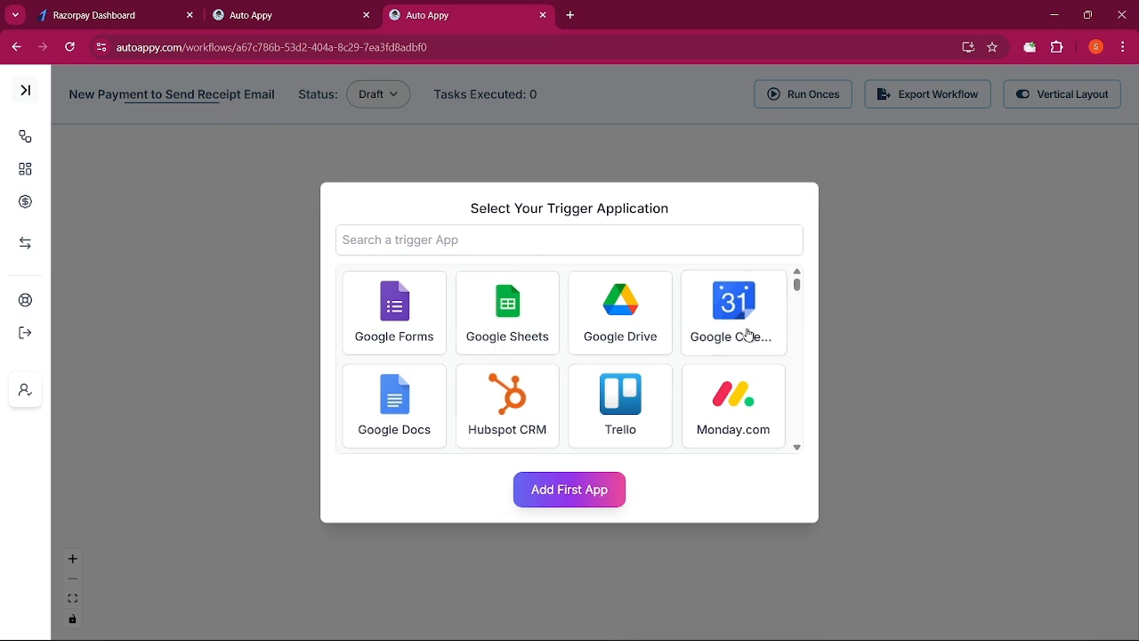
Add Razorpay as the workflow's trigger application with the Payment Captured task type
{"action": "scroll", "coordinate": [768, 360], "scroll_direction": "down", "scroll_amount": 5}
{"action": "scroll", "coordinate": [686, 378], "scroll_direction": "up", "scroll_amount": 5}
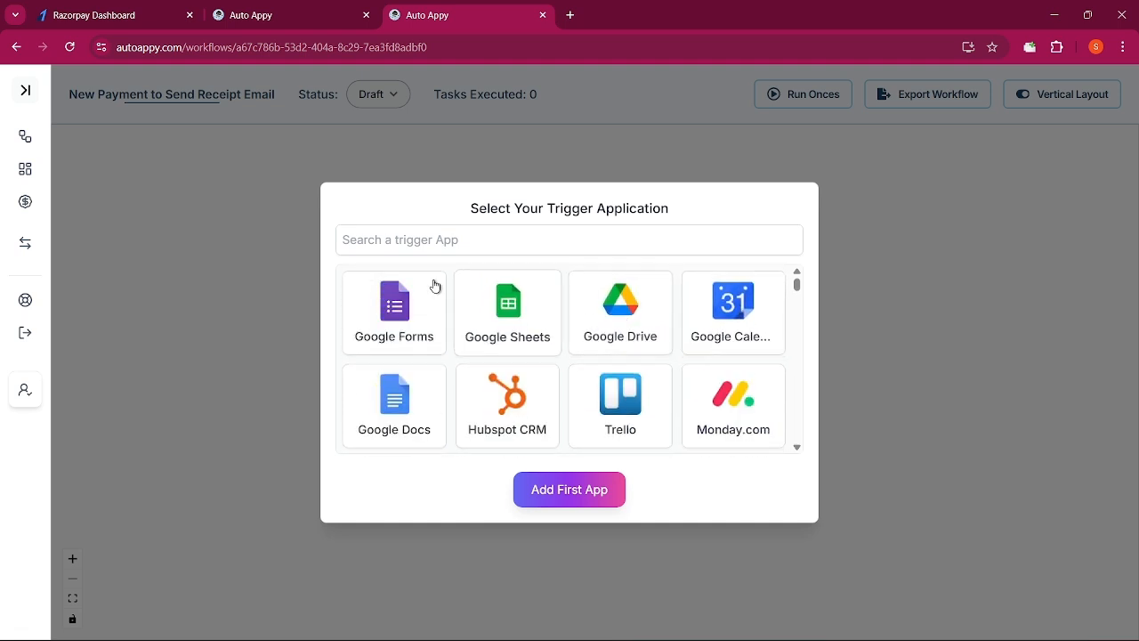
{"action": "scroll", "coordinate": [558, 343], "scroll_direction": "down", "scroll_amount": 10}
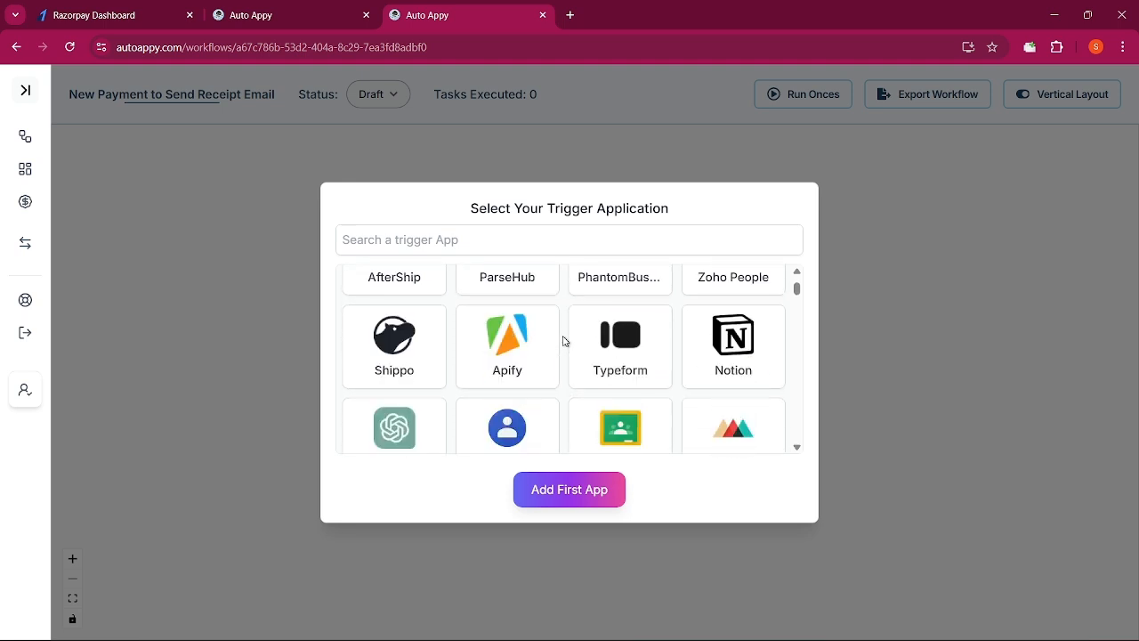
{"action": "scroll", "coordinate": [564, 341], "scroll_direction": "up", "scroll_amount": 10}
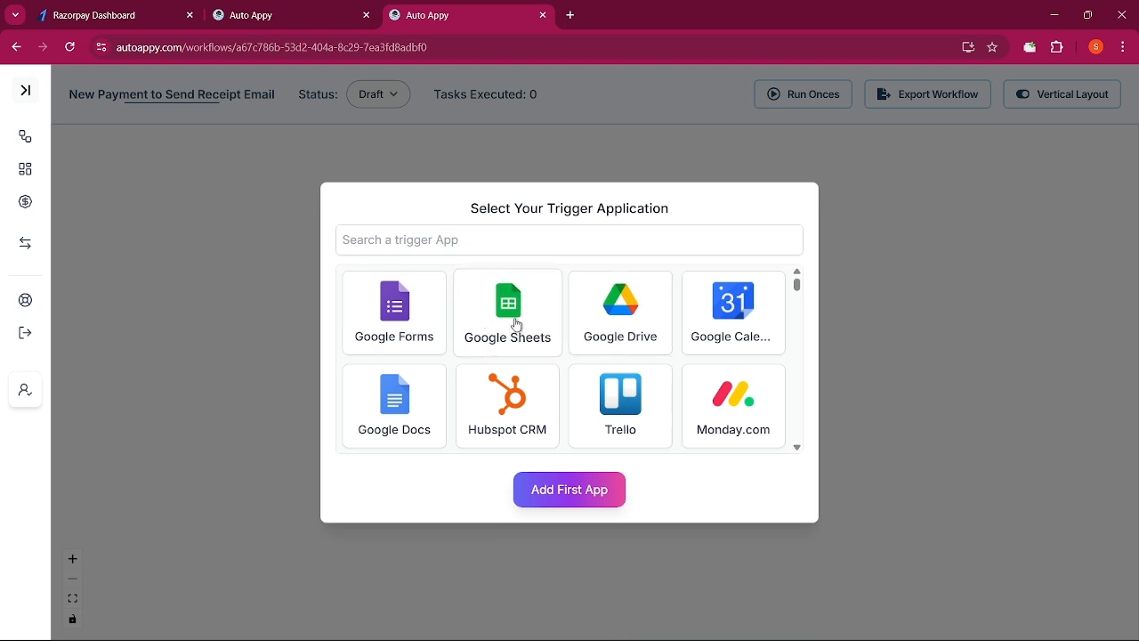
{"action": "left_click", "coordinate": [474, 241]}
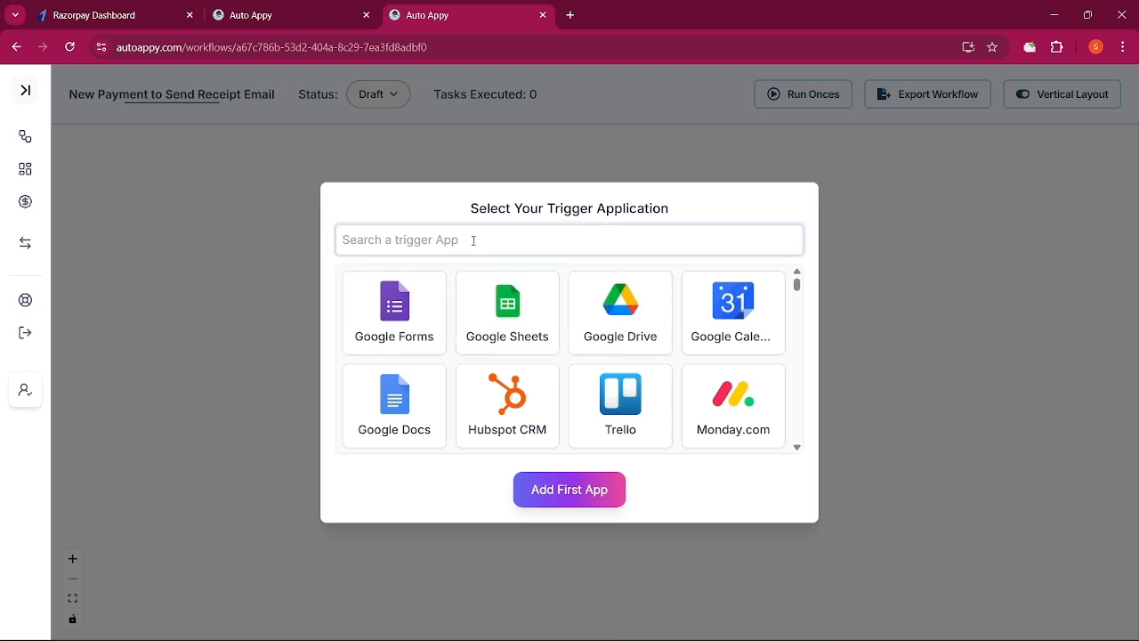
{"action": "type", "text": "Raza"}
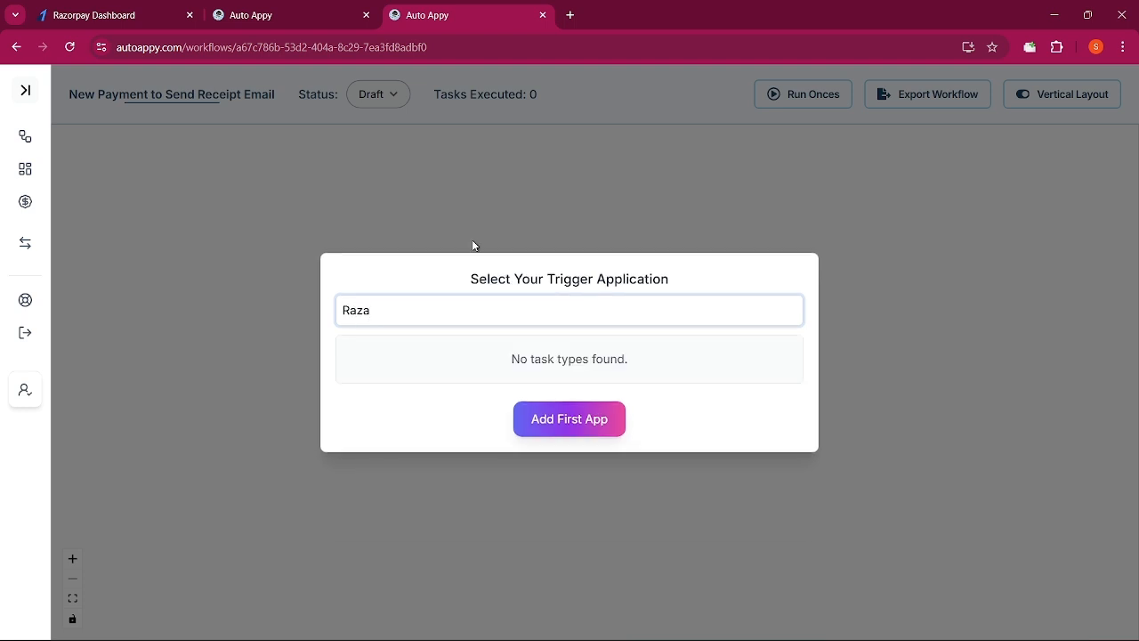
{"action": "key", "text": "BackSpace"}
{"action": "left_click", "coordinate": [506, 351]}
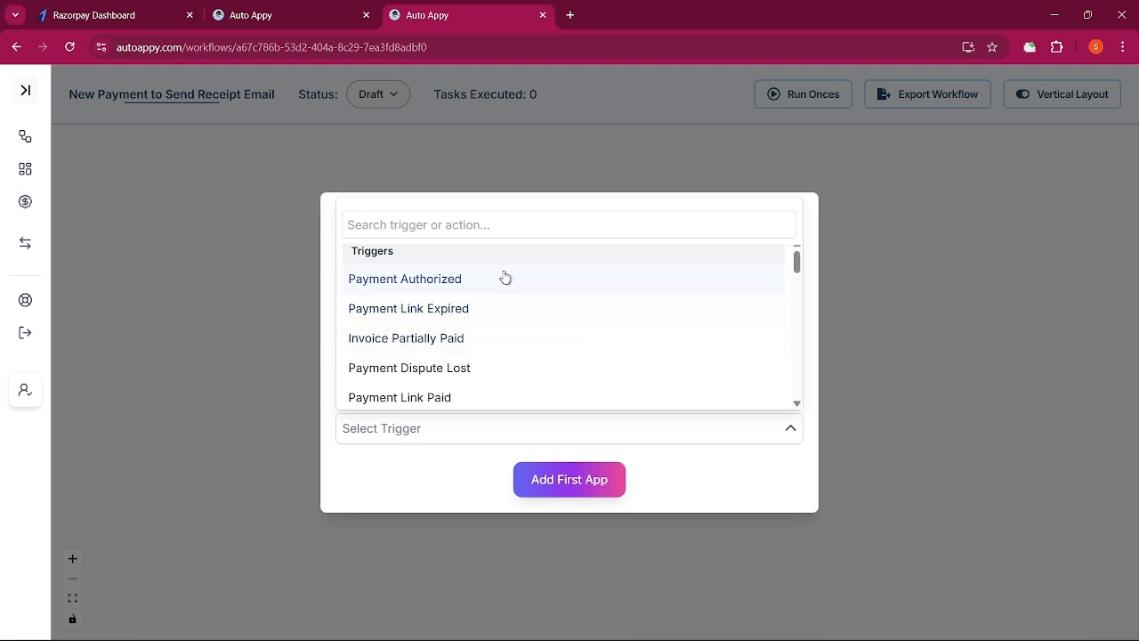
{"action": "scroll", "coordinate": [489, 323], "scroll_direction": "down", "scroll_amount": 3}
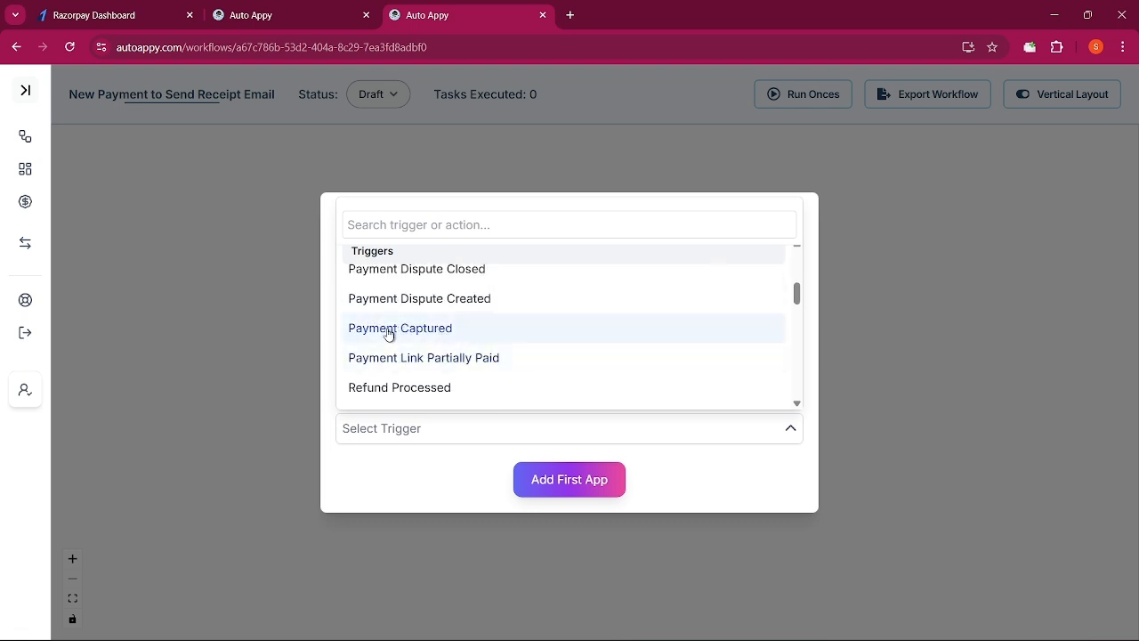
{"action": "left_click", "coordinate": [388, 329]}
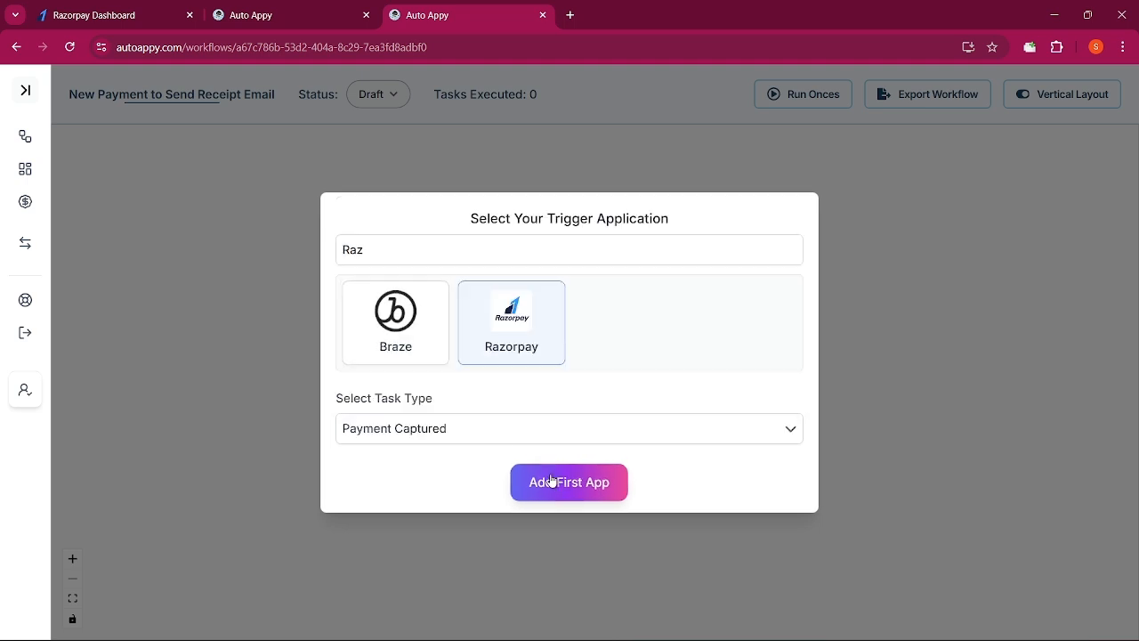
{"action": "left_click", "coordinate": [540, 473]}
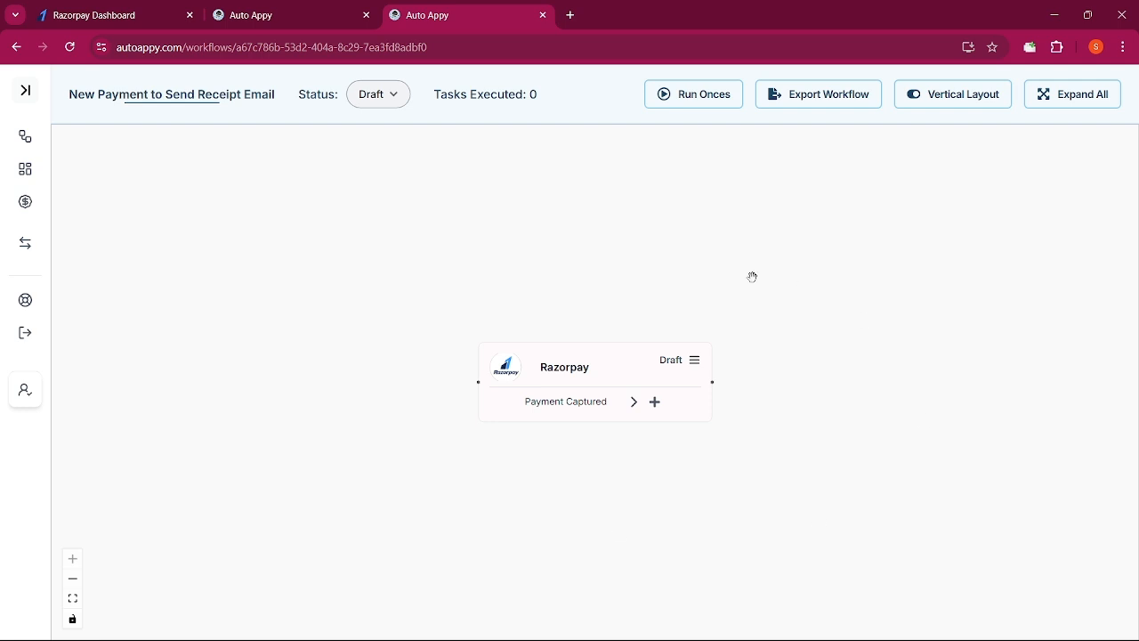
Move the Razorpay node toward the upper-left area of the canvas and open its webhook setup
{"action": "left_click_drag", "start_coordinate": [598, 366], "coordinate": [367, 273]}
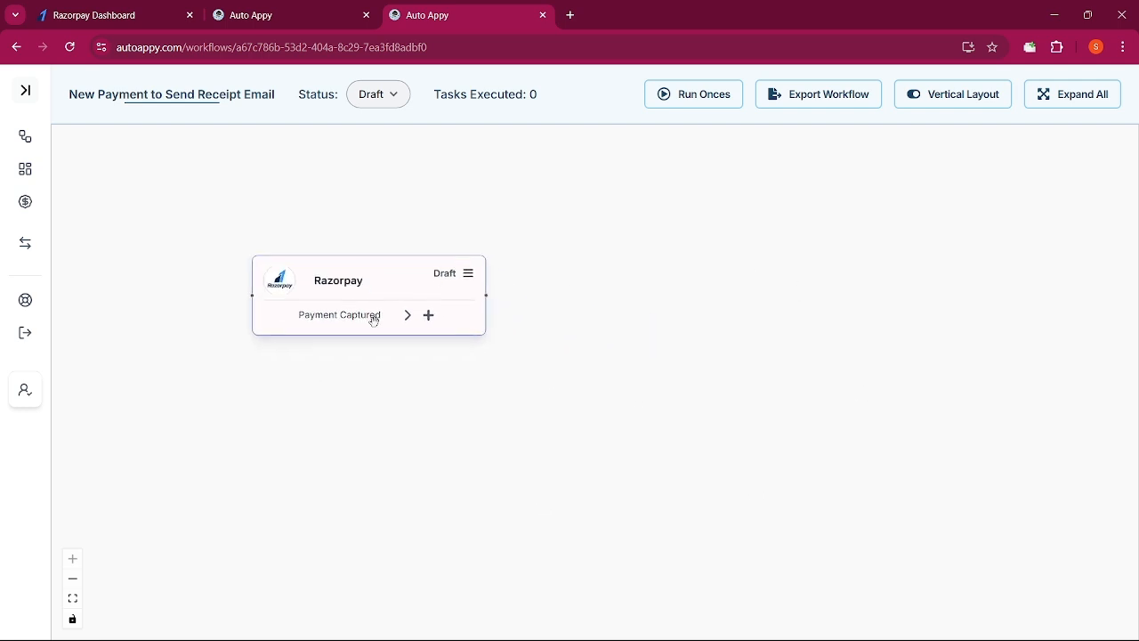
{"action": "left_click", "coordinate": [469, 275]}
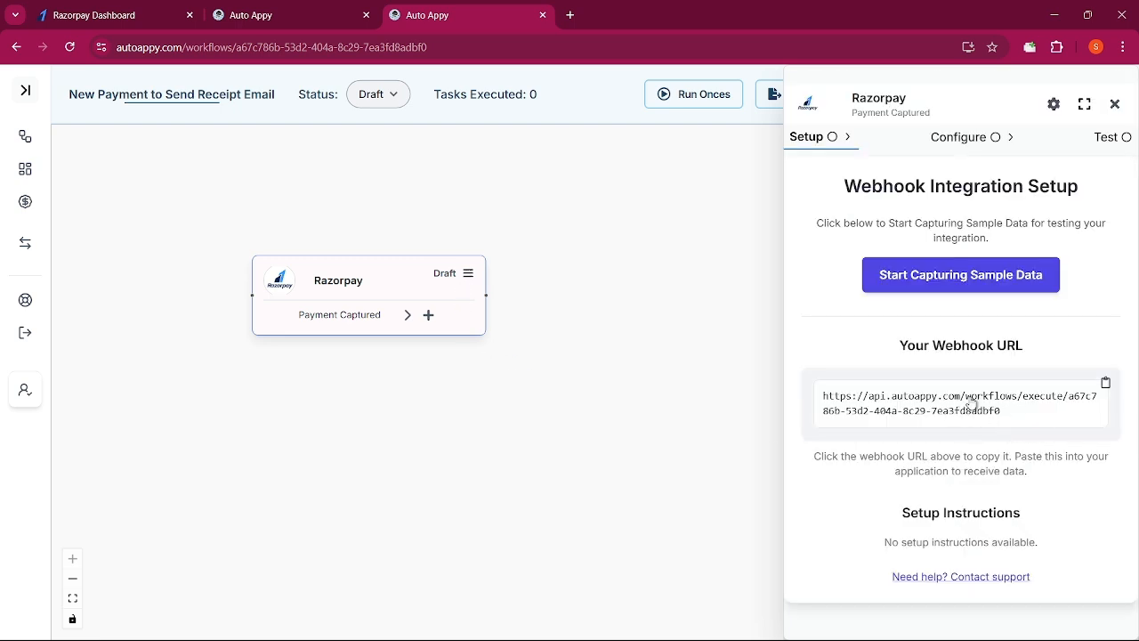
Close the spare Auto Appy browser tab and copy the webhook URL from the Razorpay trigger's setup
{"action": "left_click", "coordinate": [133, 27]}
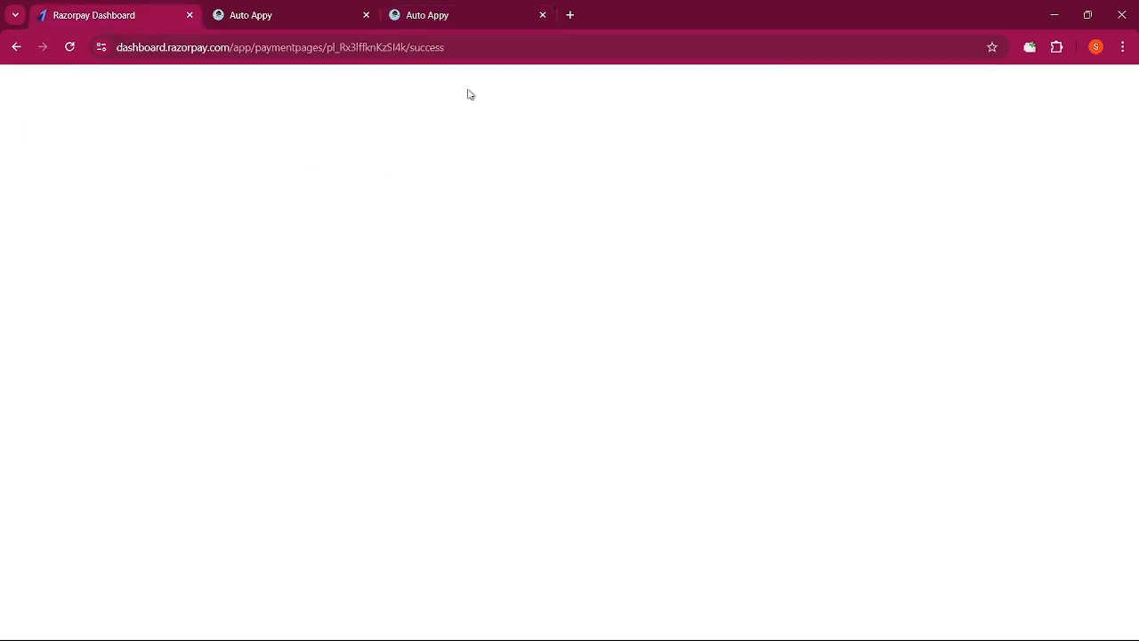
{"action": "left_click", "coordinate": [475, 23]}
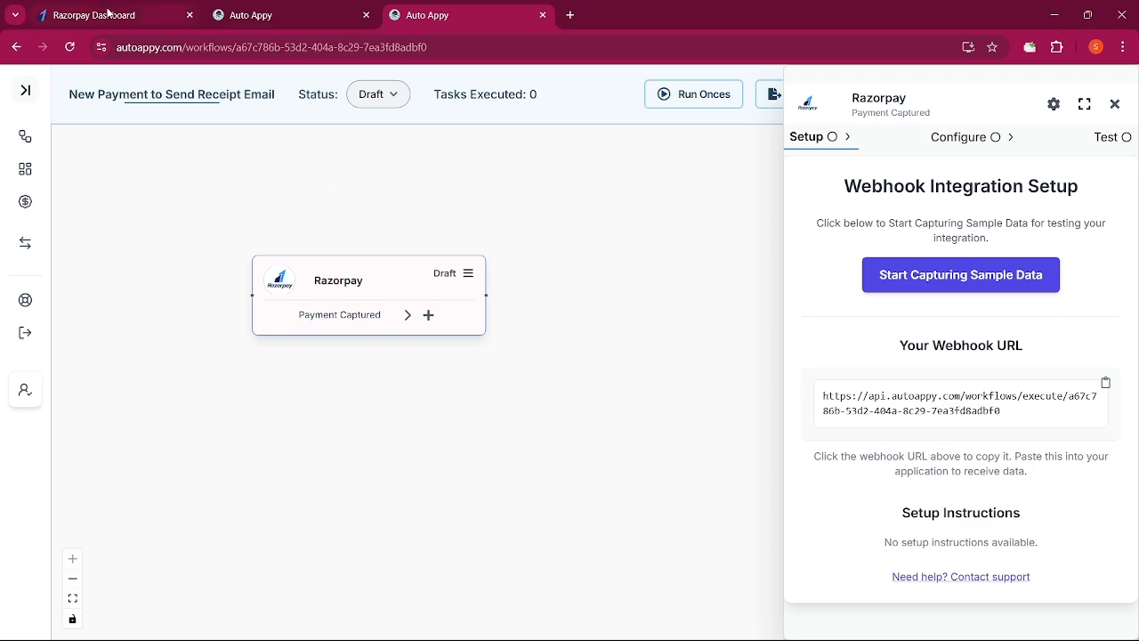
{"action": "left_click", "coordinate": [366, 15]}
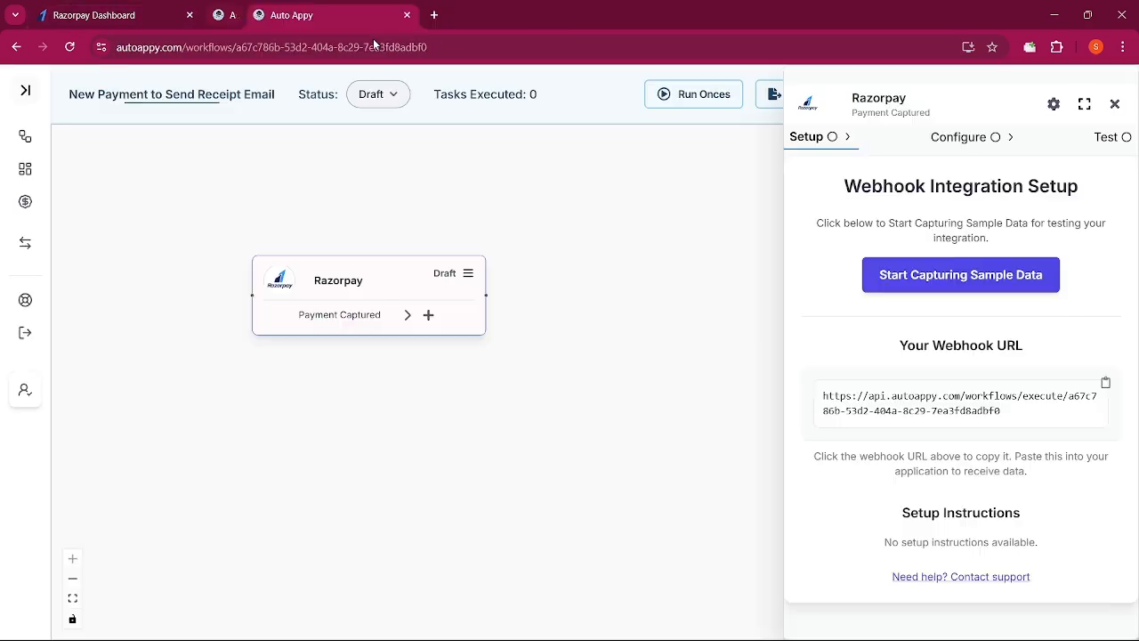
{"action": "left_click", "coordinate": [1000, 409]}
Switch to the Razorpay Dashboard and open the Webhooks page of the account settings by searching for "web"
{"action": "left_click", "coordinate": [121, 11]}
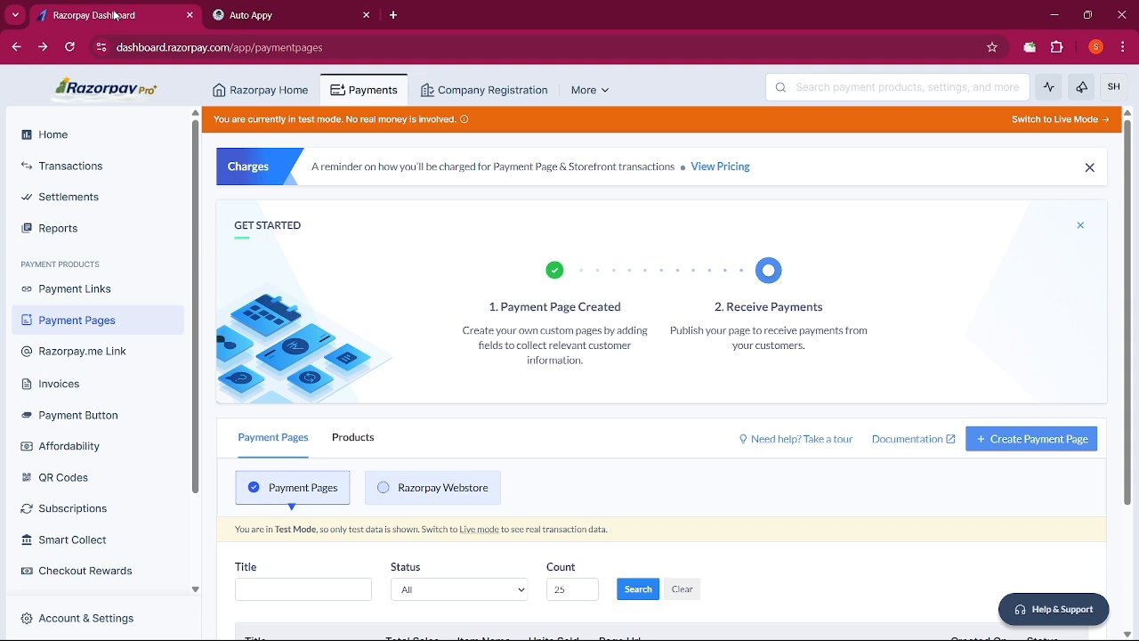
{"action": "left_click", "coordinate": [111, 618]}
{"action": "left_click", "coordinate": [841, 88]}
{"action": "type", "text": "web"}
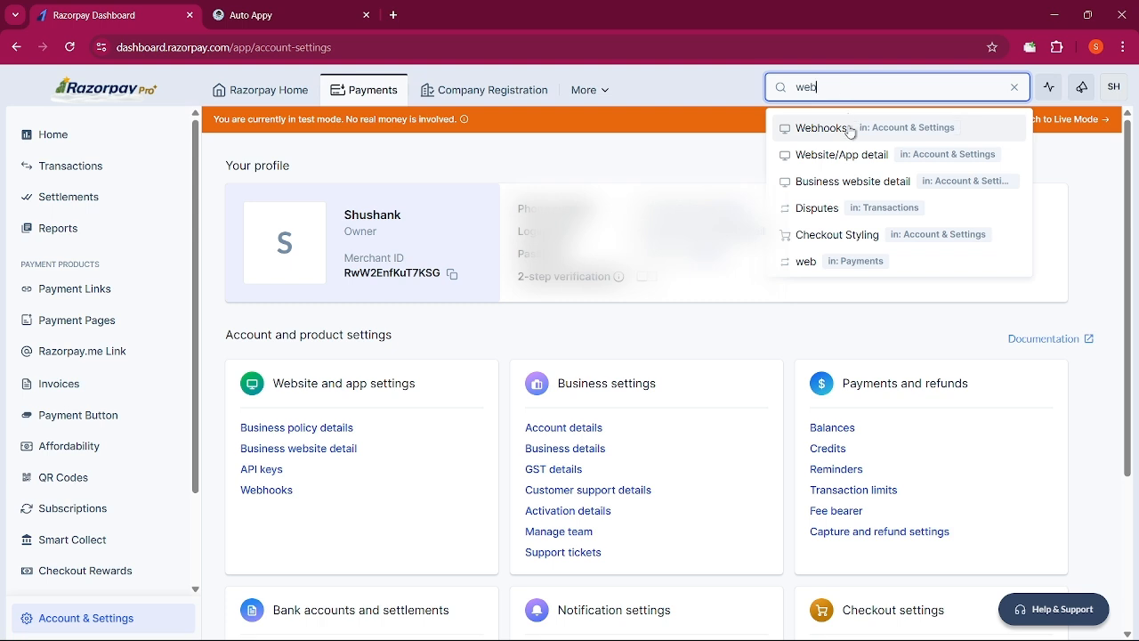
{"action": "left_click", "coordinate": [850, 129]}
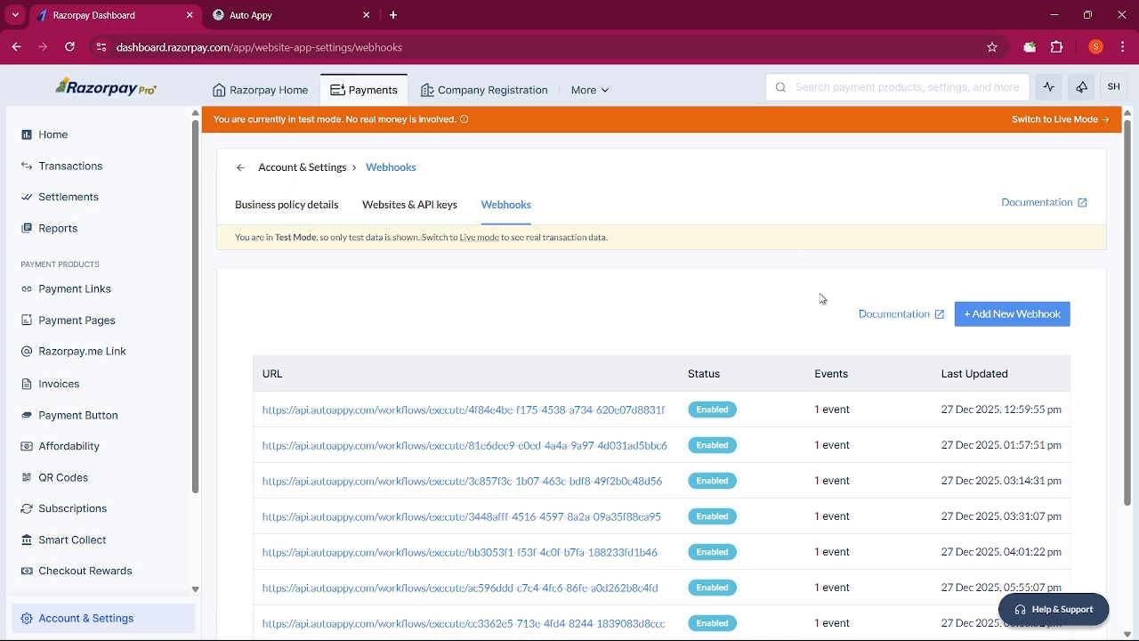
Create a new Razorpay webhook with the copied Auto Appy URL and payment.captured as its active event
{"action": "left_click", "coordinate": [985, 322]}
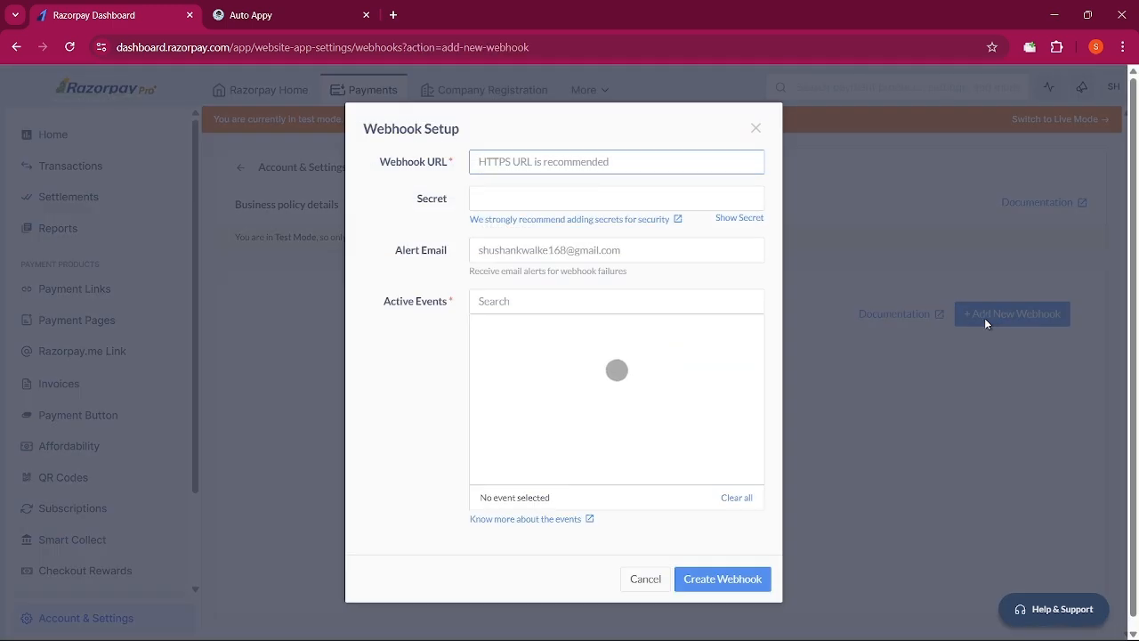
{"action": "left_click", "coordinate": [534, 162]}
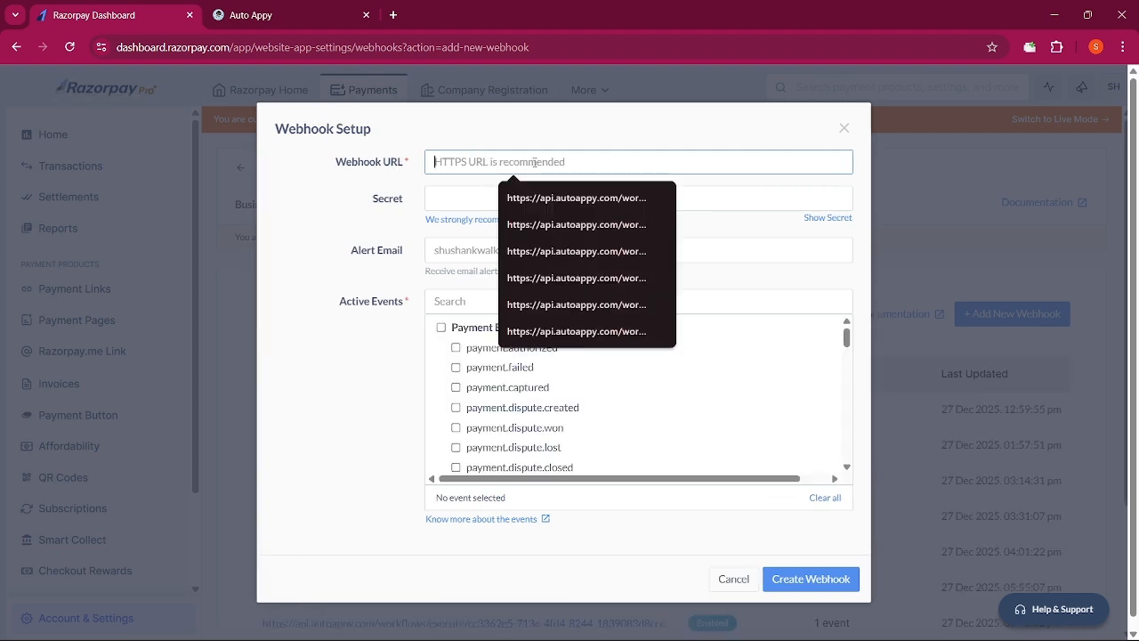
{"action": "key", "text": "ctrl+v"}
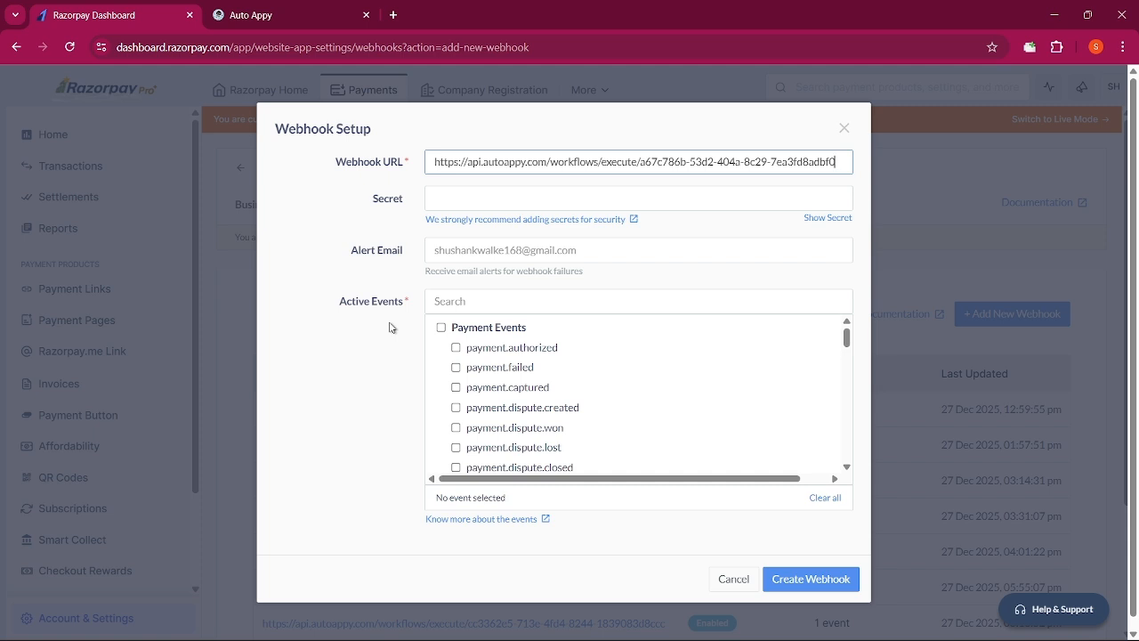
{"action": "left_click", "coordinate": [458, 388]}
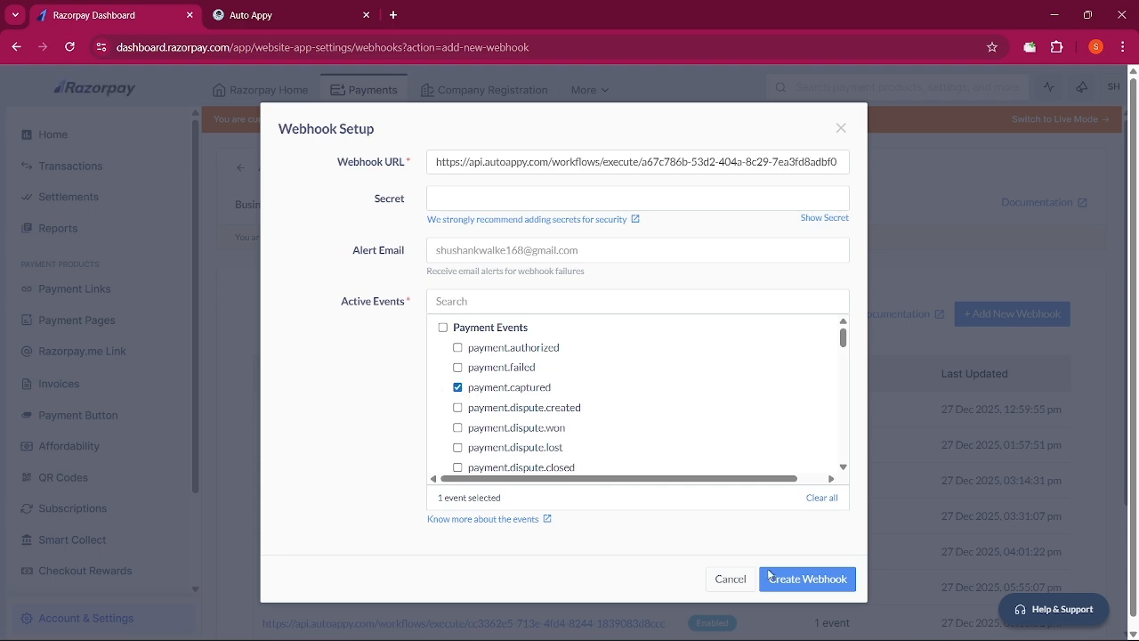
{"action": "left_click", "coordinate": [806, 578]}
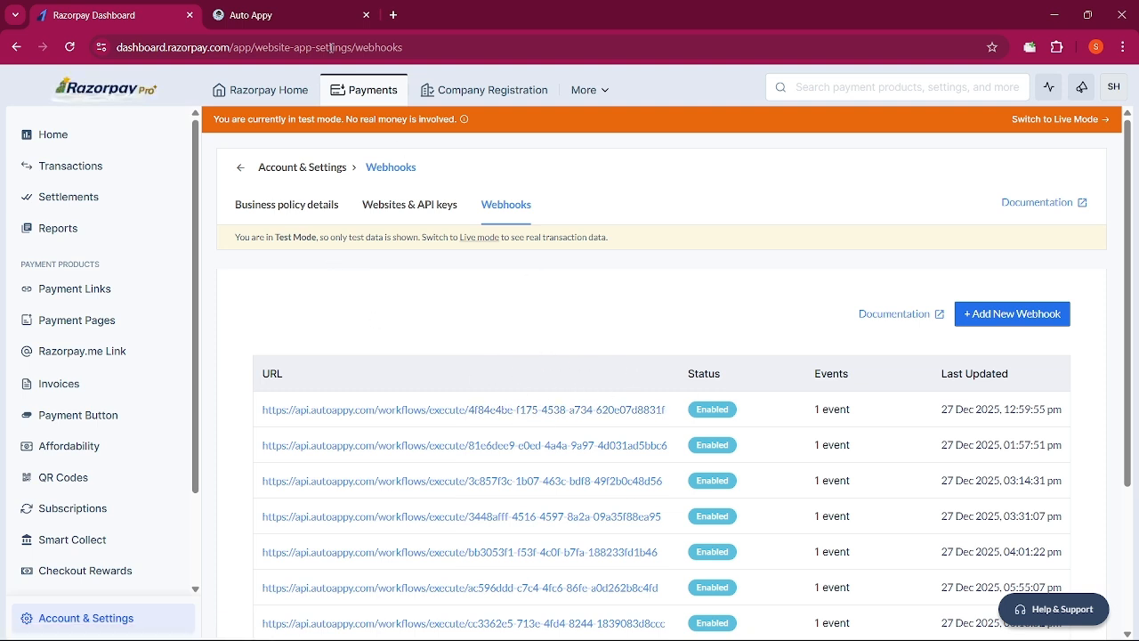
{"action": "left_click", "coordinate": [329, 6]}
{"action": "left_click", "coordinate": [90, 10]}
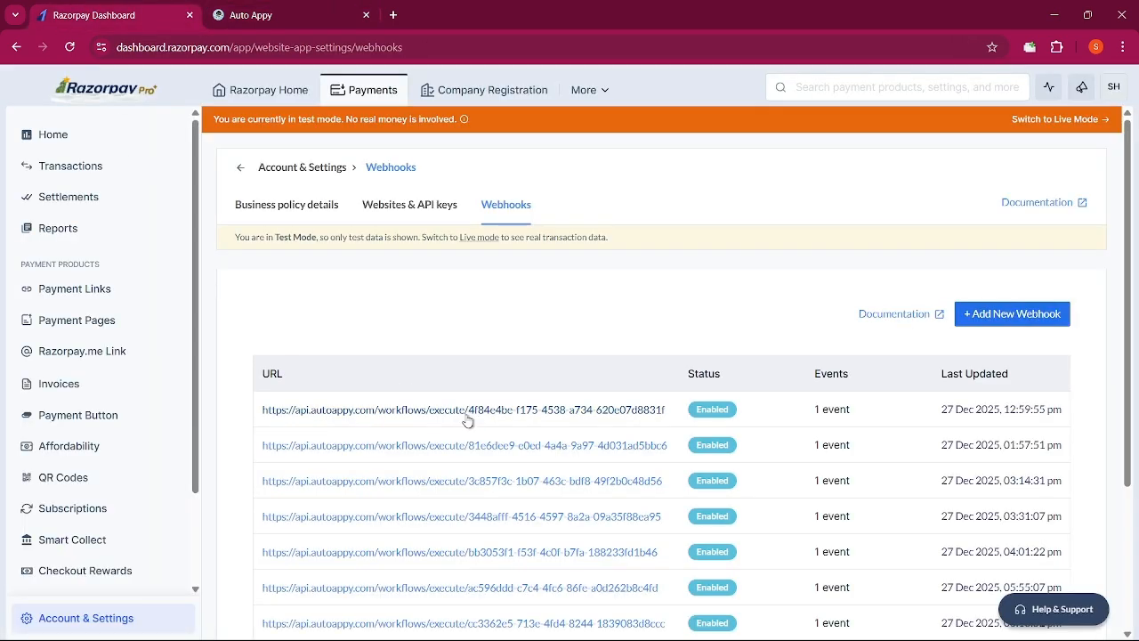
{"action": "left_click", "coordinate": [260, 7]}
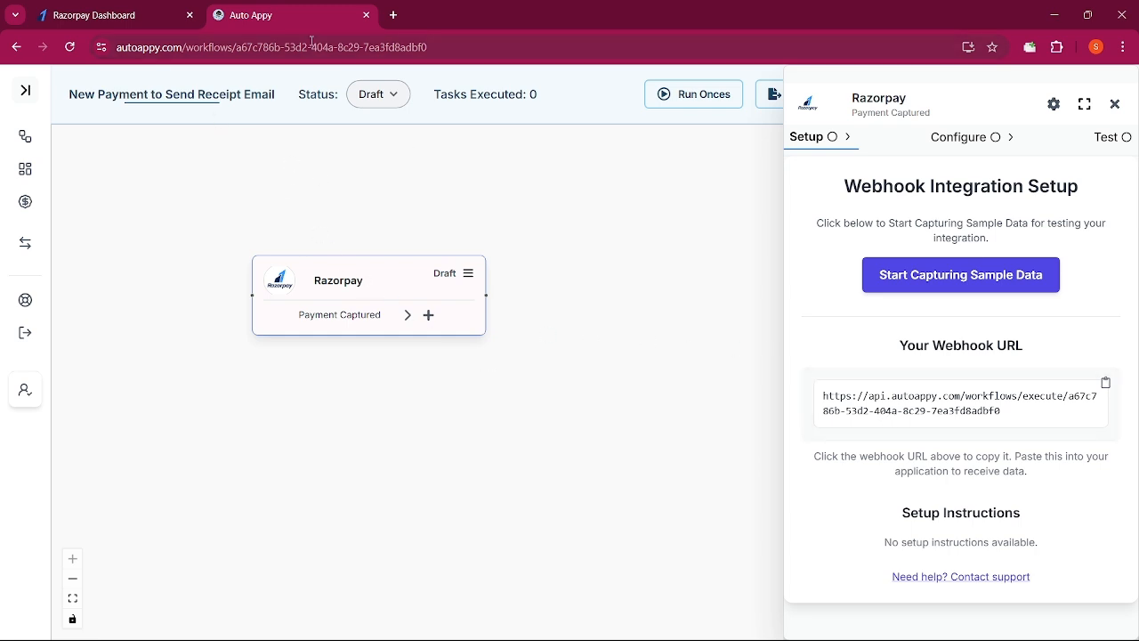
Copy the page URL of the Workflow Automation payment page from Razorpay's list of payment pages
{"action": "left_click", "coordinate": [133, 25]}
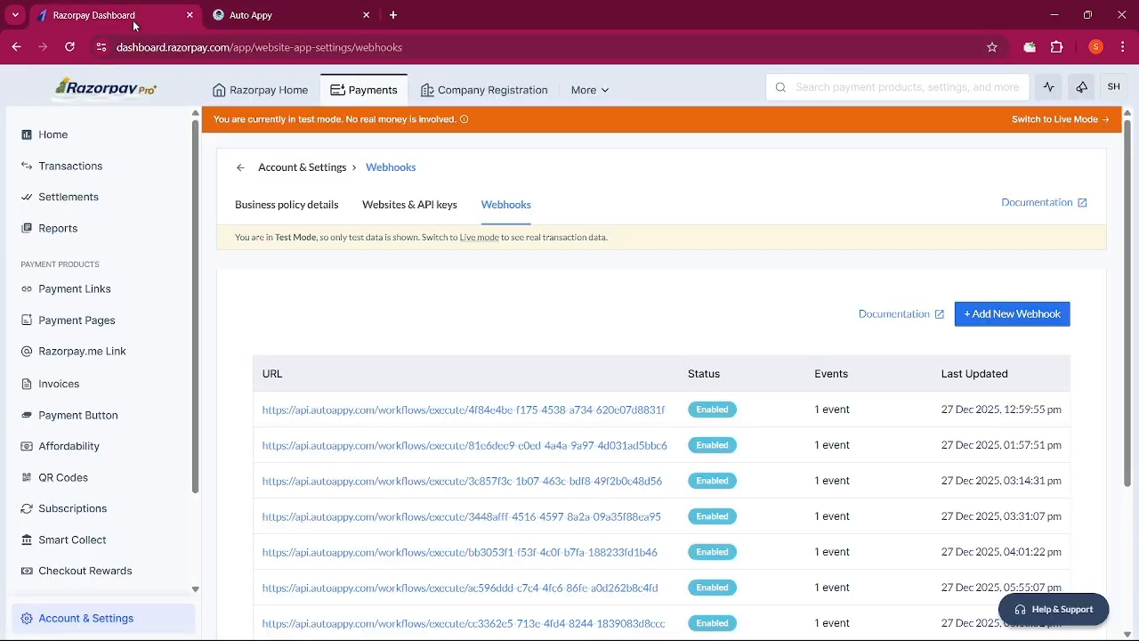
{"action": "left_click", "coordinate": [101, 327]}
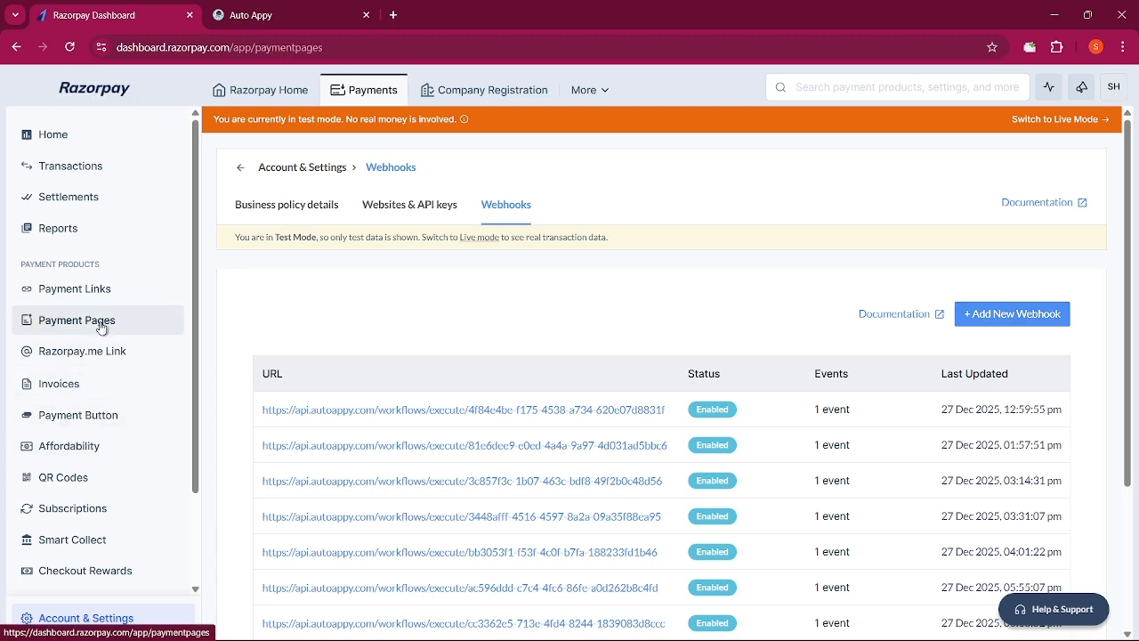
{"action": "scroll", "coordinate": [580, 452], "scroll_direction": "down", "scroll_amount": 2}
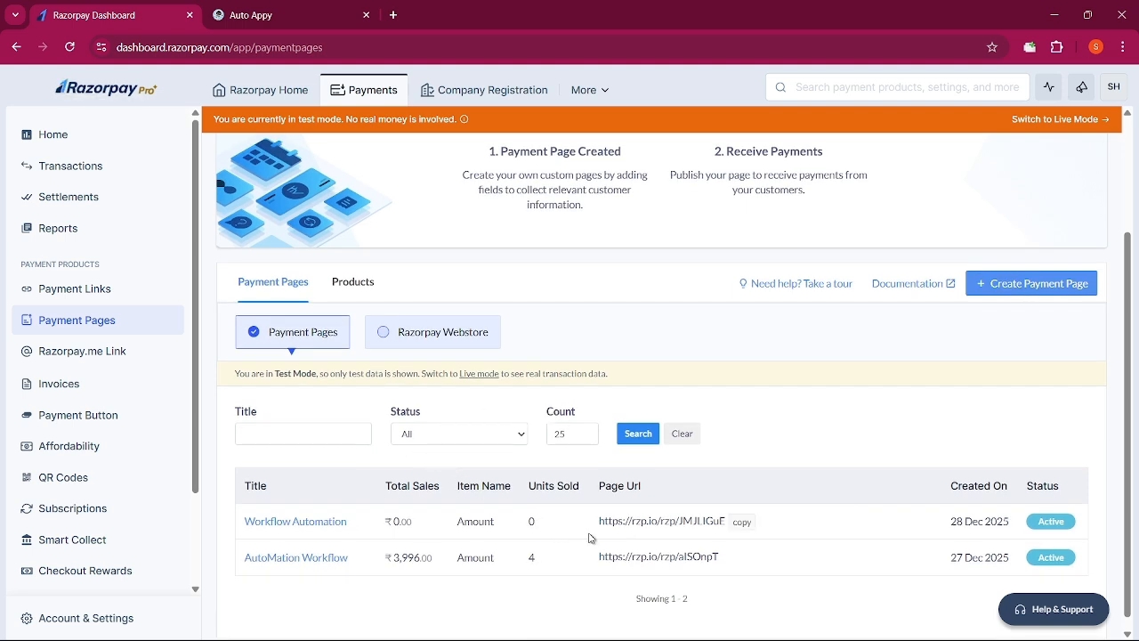
{"action": "mouse_move", "coordinate": [705, 524]}
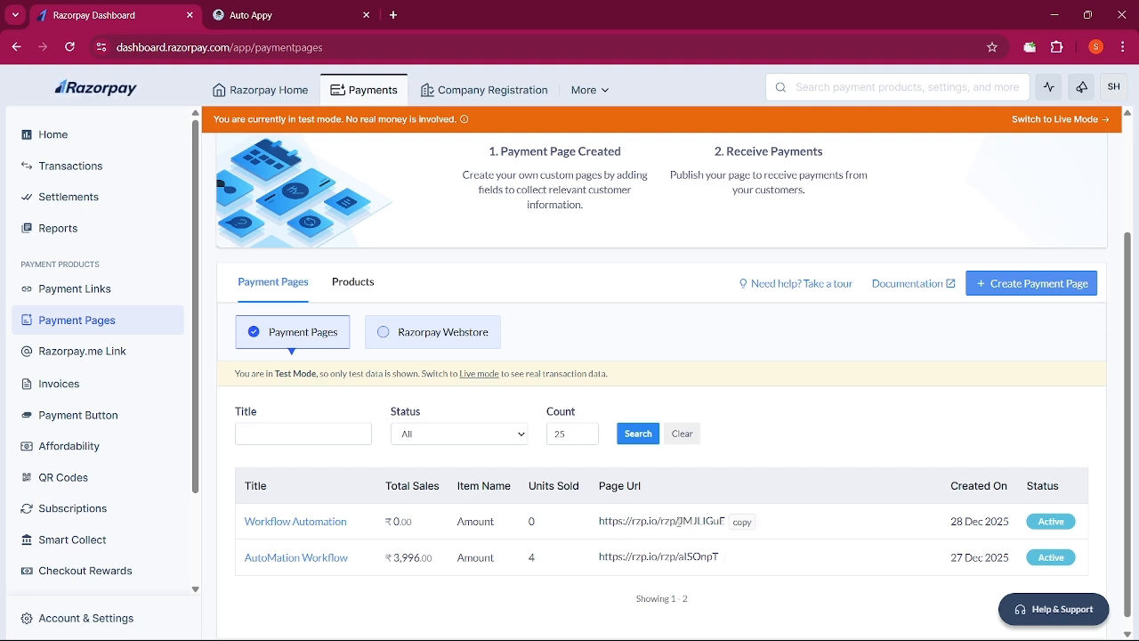
{"action": "left_click", "coordinate": [740, 523]}
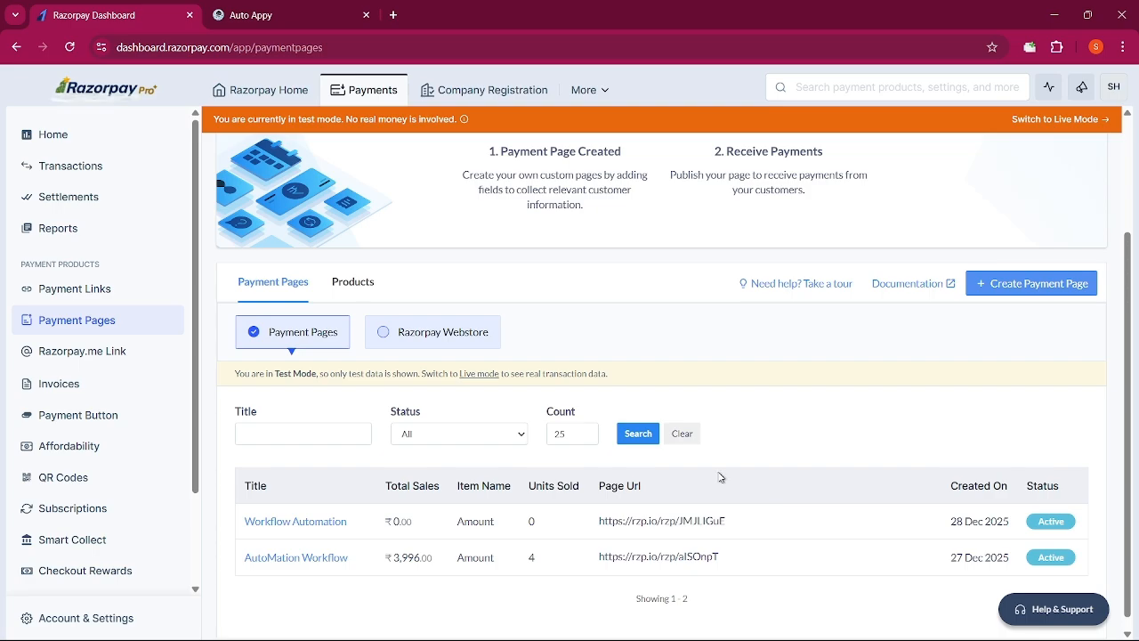
Open the copied Workflow Automation payment page in a separate browser window
{"action": "left_click", "coordinate": [397, 7]}
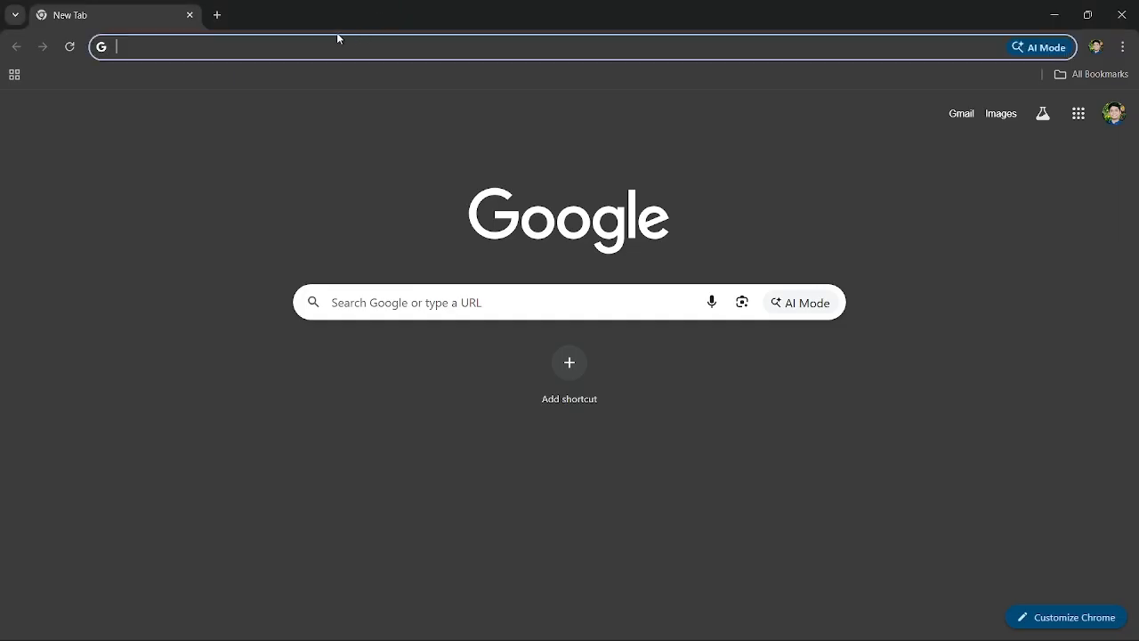
{"action": "key", "text": "ctrl+v"}
{"action": "key", "text": "Return"}
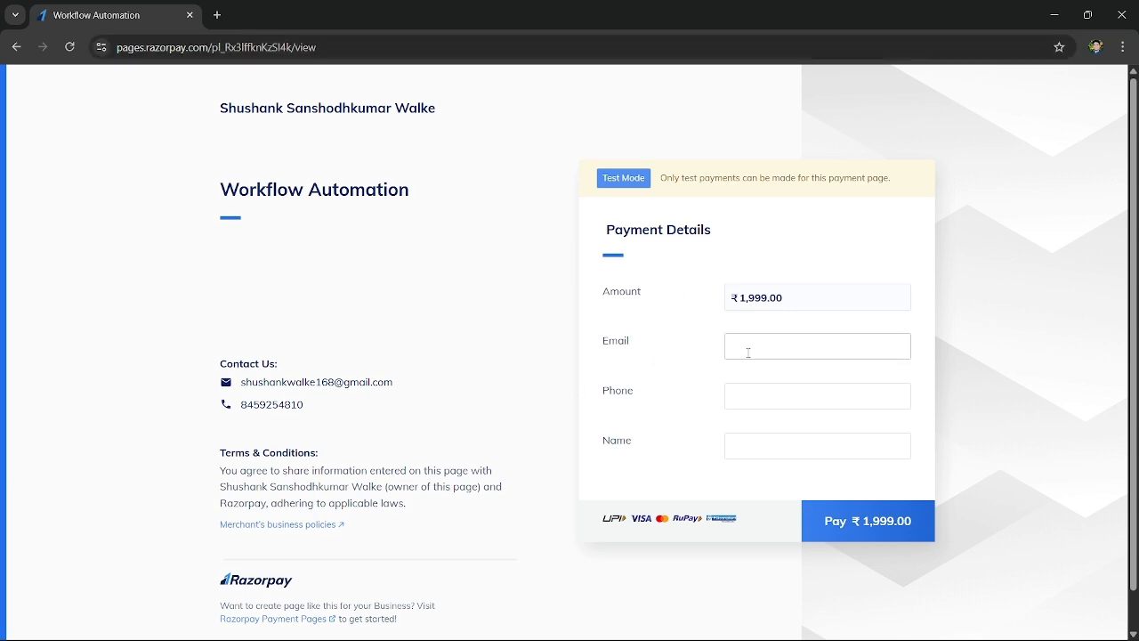
Return to the Auto Appy workflow and start capturing sample data for the Razorpay trigger
{"action": "key", "text": "alt+Tab"}
{"action": "left_click", "coordinate": [241, 19]}
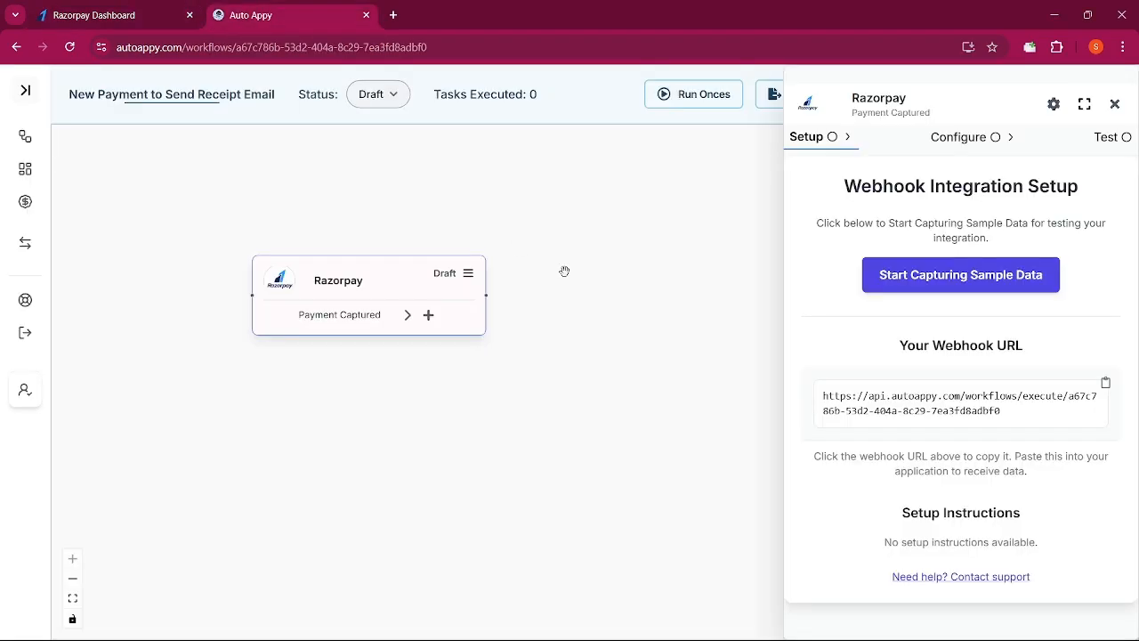
{"action": "left_click", "coordinate": [937, 280]}
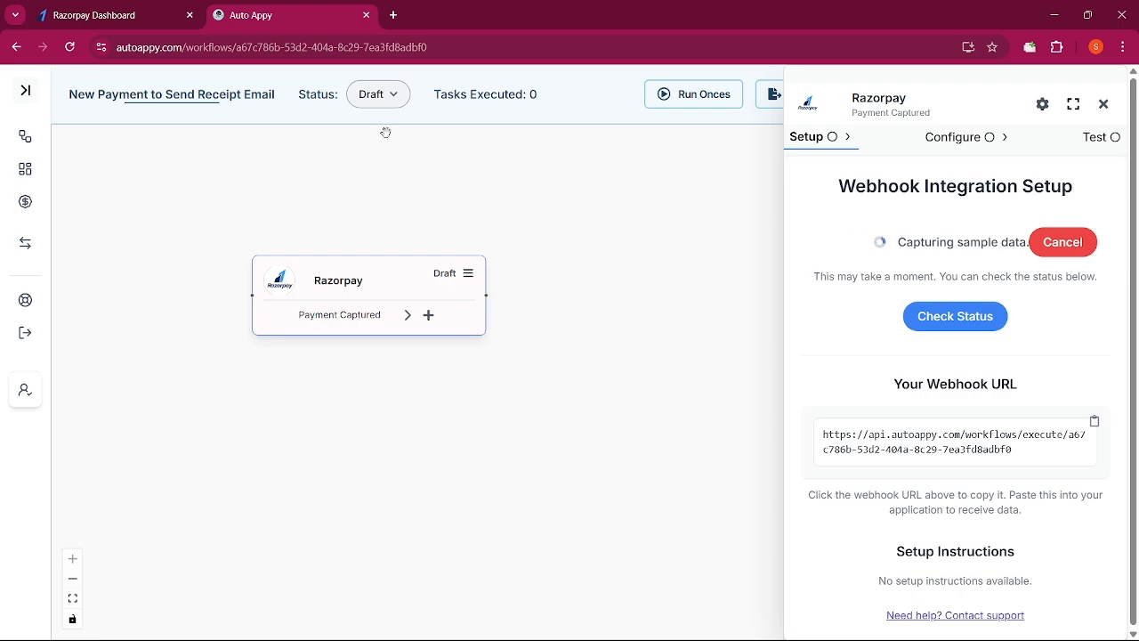
Switch to the Workflow Automation payment page and fill in the customer's email, phone number and full name
{"action": "key", "text": "alt+Tab"}
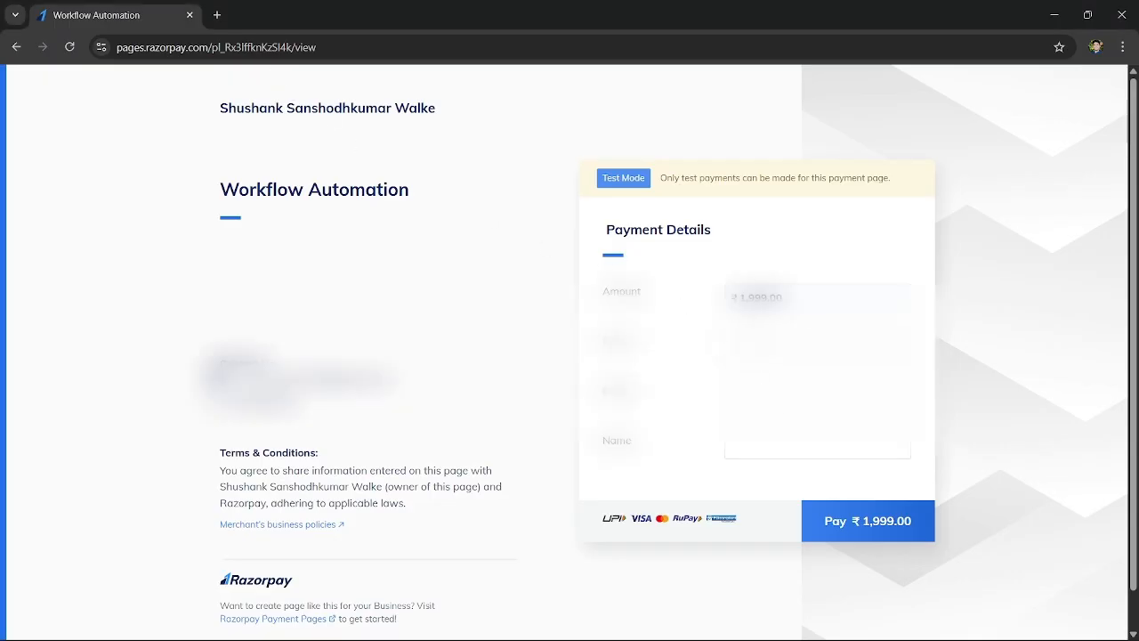
{"action": "left_click", "coordinate": [817, 347]}
{"action": "left_click", "coordinate": [845, 384]}
{"action": "left_click", "coordinate": [817, 397]}
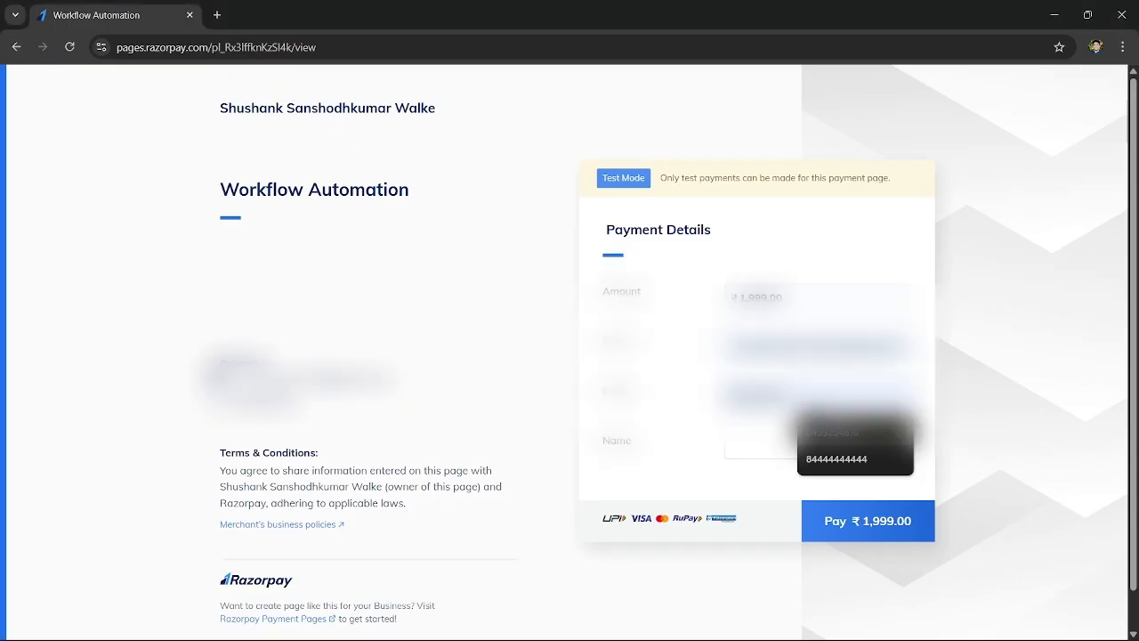
{"action": "left_click", "coordinate": [831, 432]}
{"action": "left_click_drag", "start_coordinate": [801, 397], "coordinate": [665, 400]}
{"action": "key", "text": "BackSpace"}
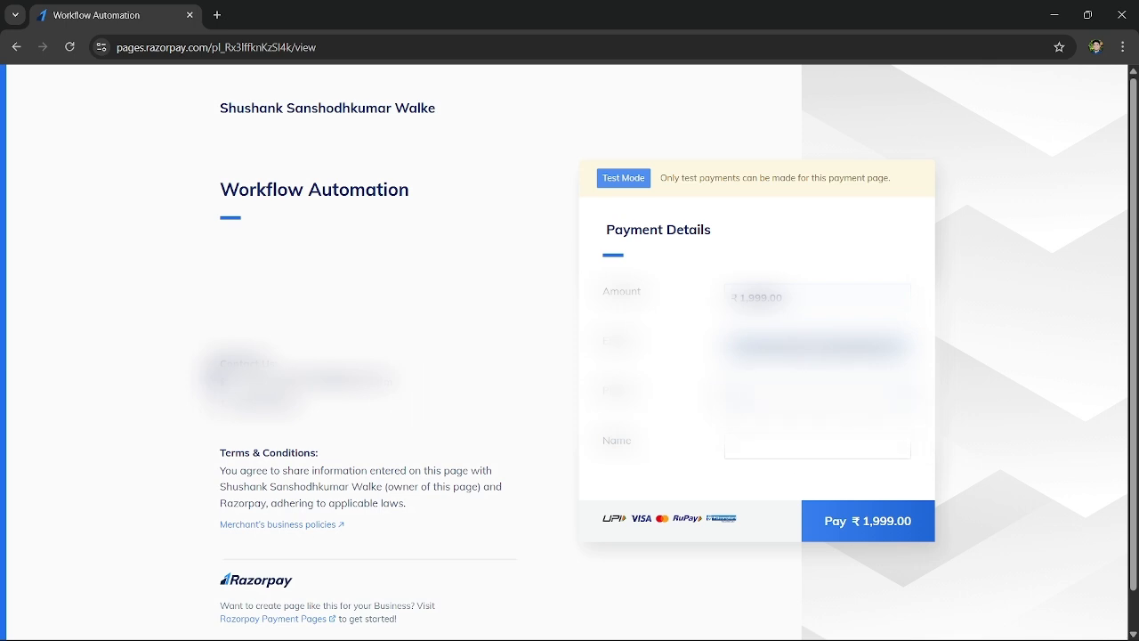
{"action": "left_click", "coordinate": [843, 397]}
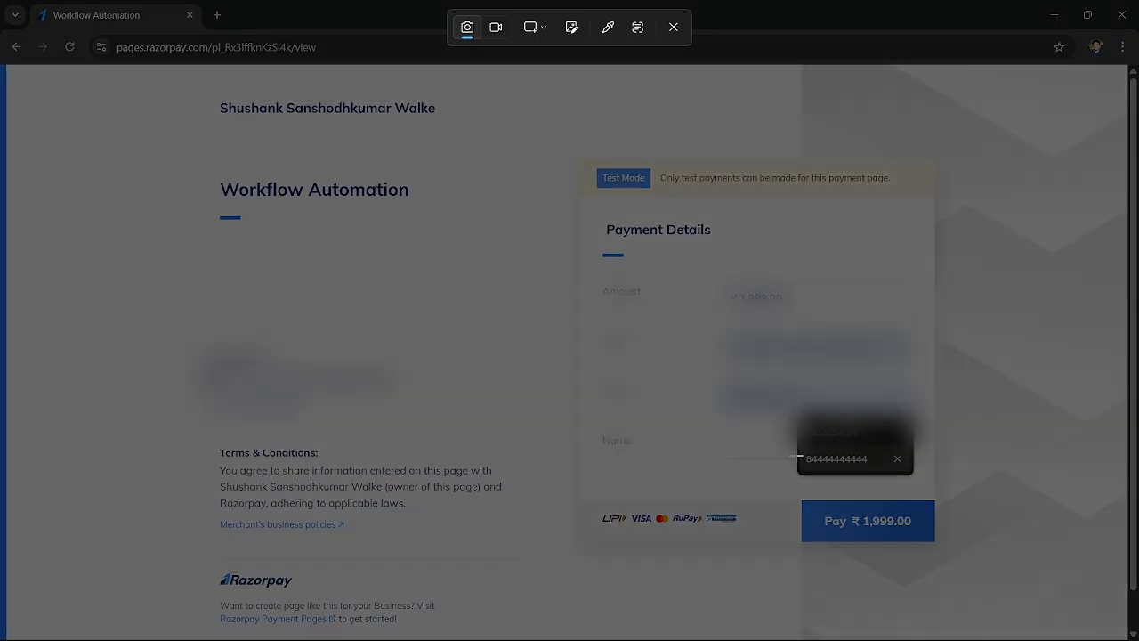
{"action": "left_click", "coordinate": [673, 28]}
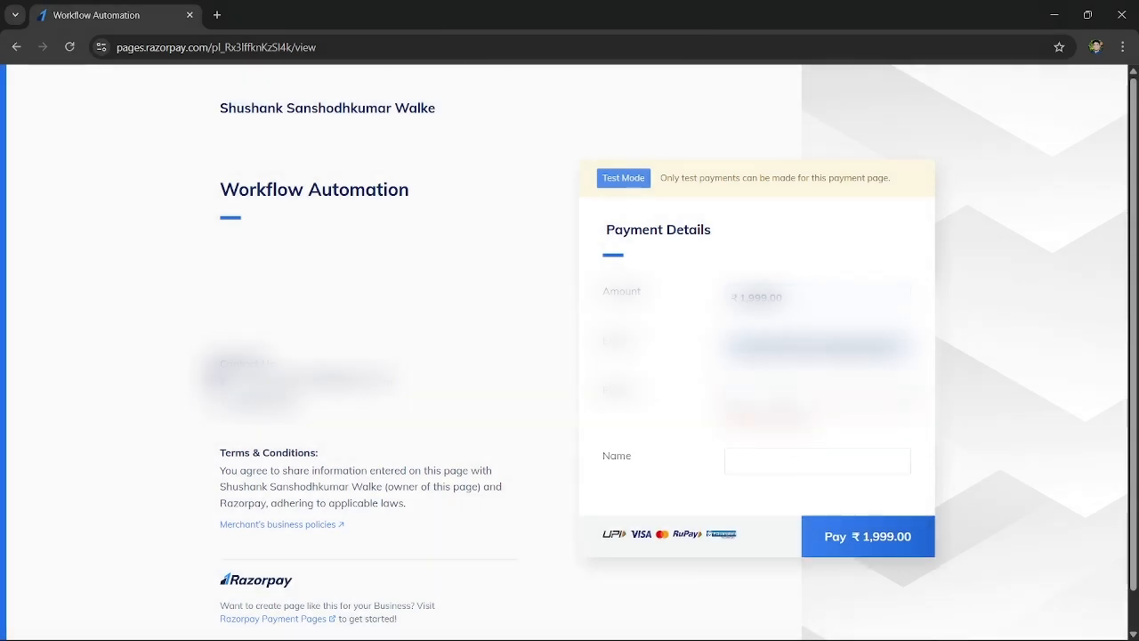
{"action": "left_click", "coordinate": [756, 448]}
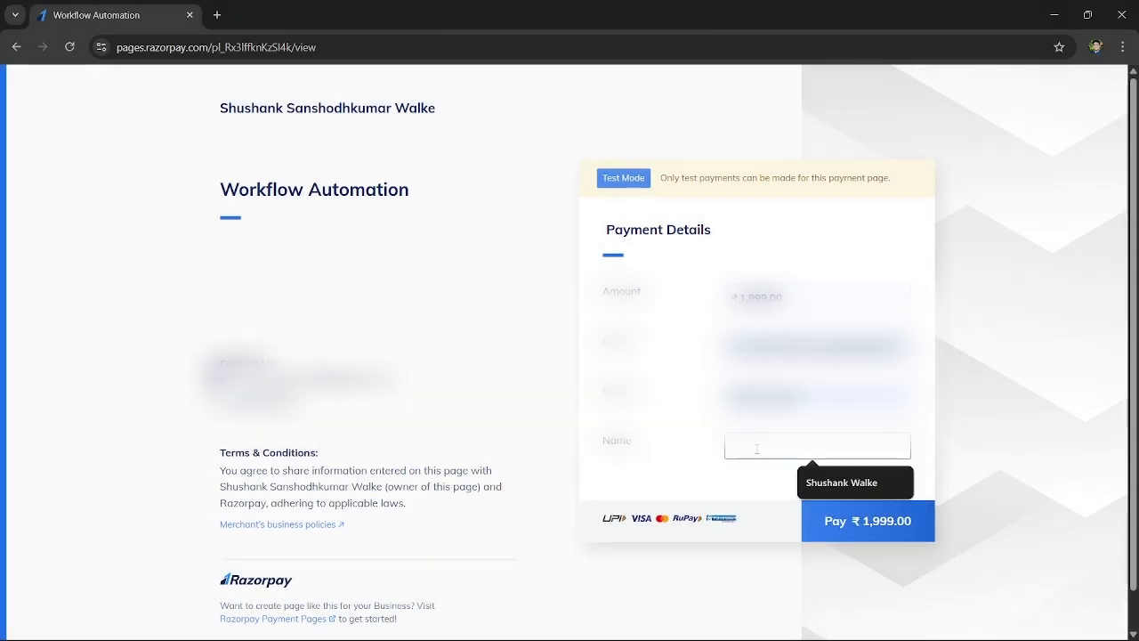
{"action": "type", "text": "Shushank"}
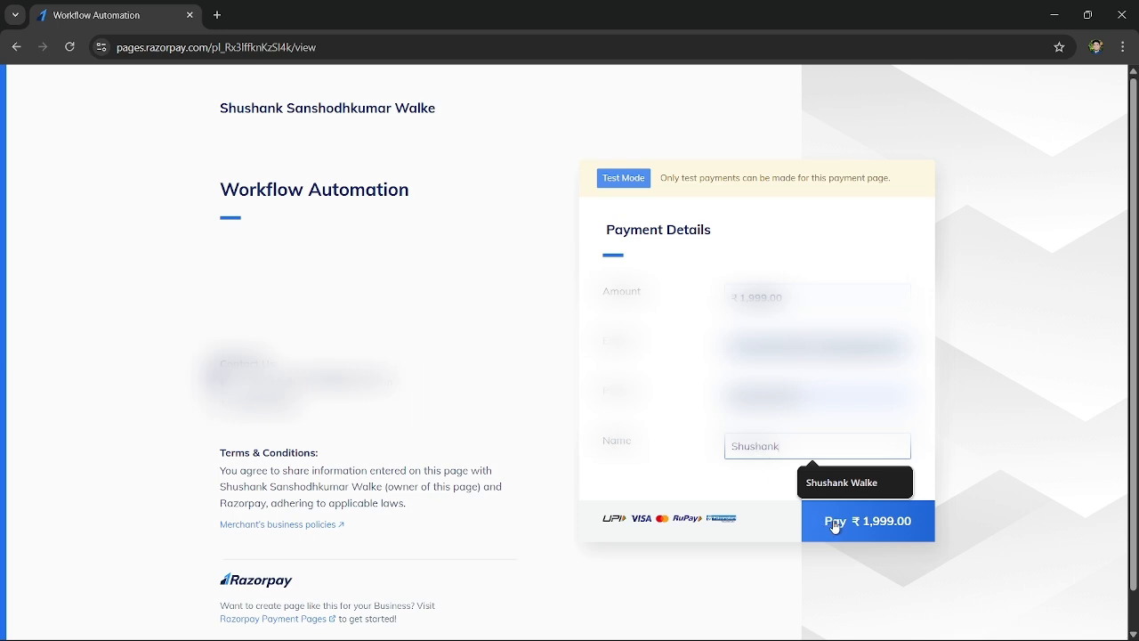
{"action": "left_click", "coordinate": [841, 492]}
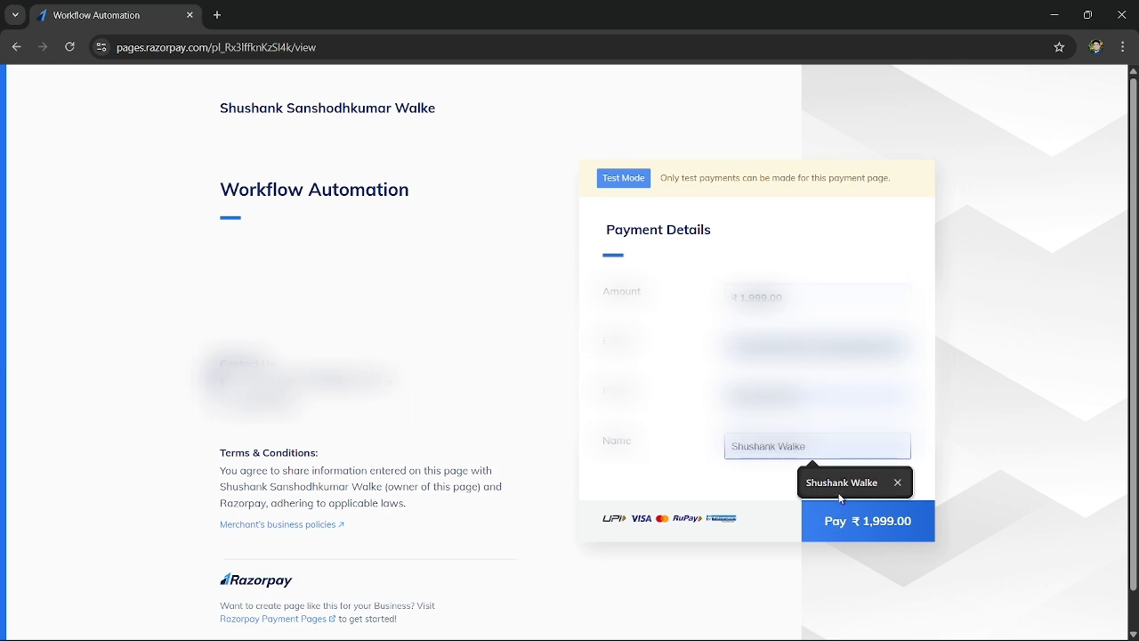
Pay the ₹1,999.00 test amount by UPI with the test ID success@razorpay, and return to the Auto Appy workflow
{"action": "left_click", "coordinate": [864, 531]}
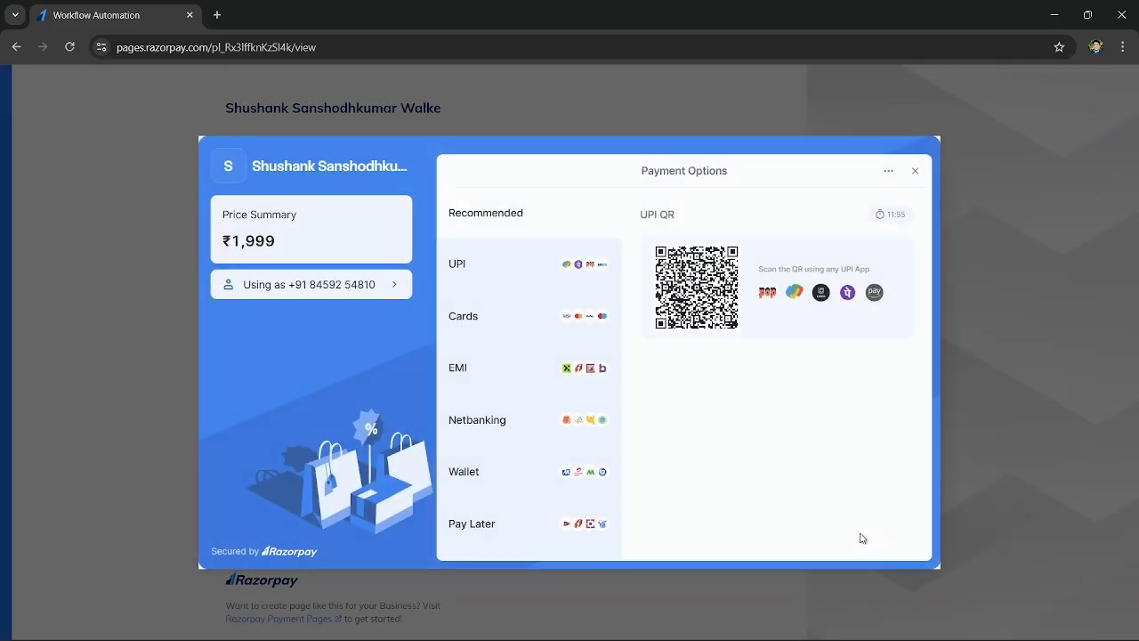
{"action": "left_click", "coordinate": [529, 252]}
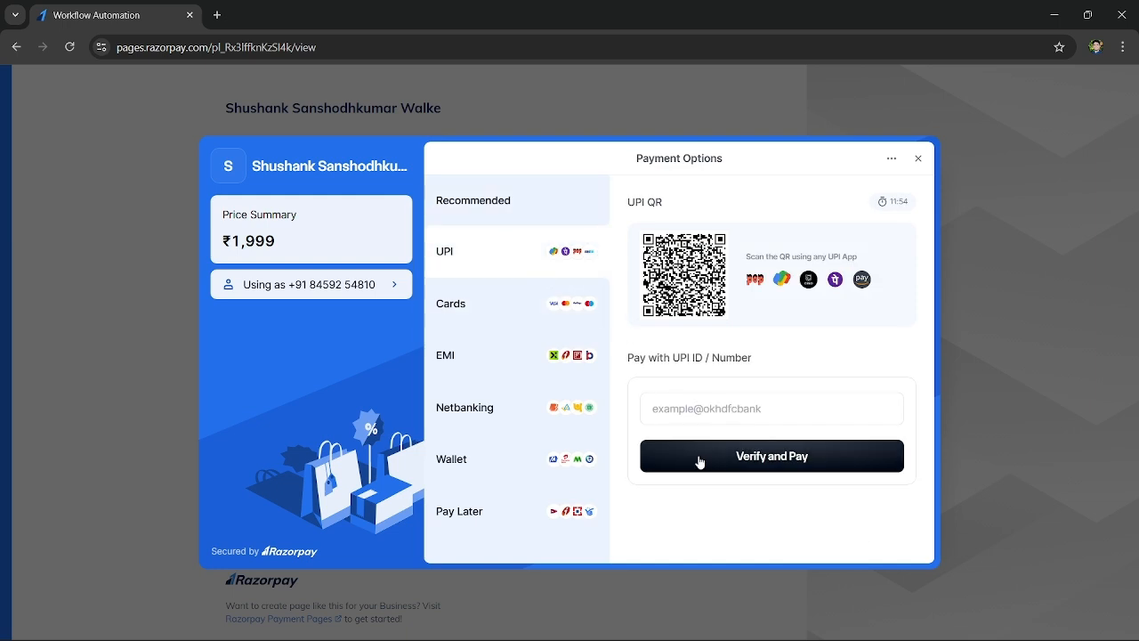
{"action": "left_click", "coordinate": [731, 411]}
{"action": "left_click", "coordinate": [747, 447]}
{"action": "left_click", "coordinate": [748, 465]}
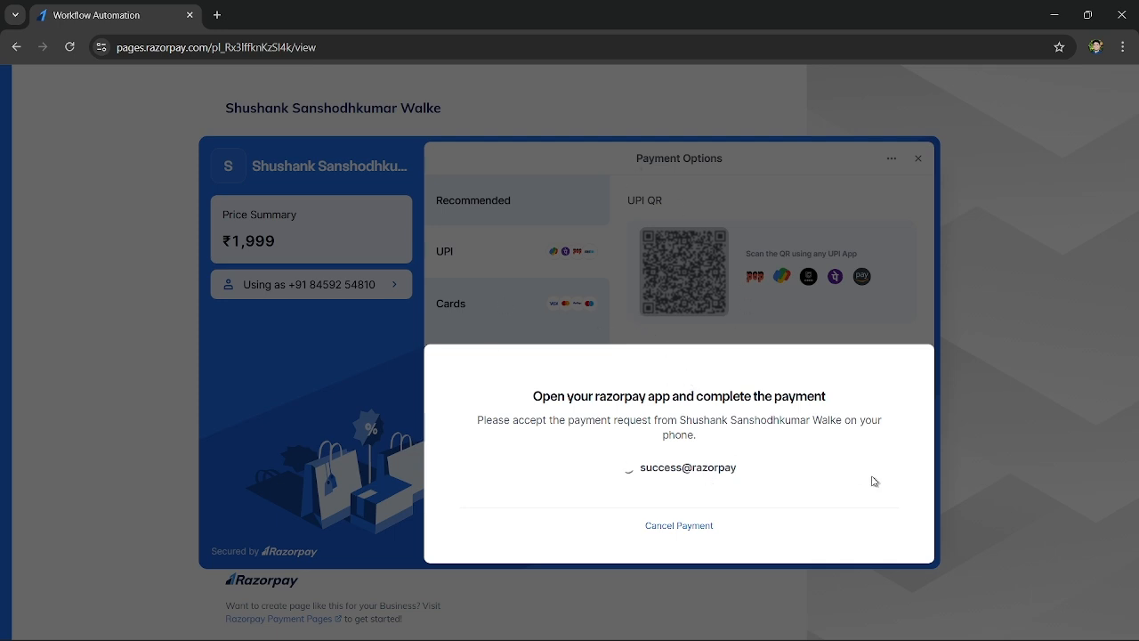
{"action": "left_click_drag", "start_coordinate": [641, 468], "coordinate": [765, 469]}
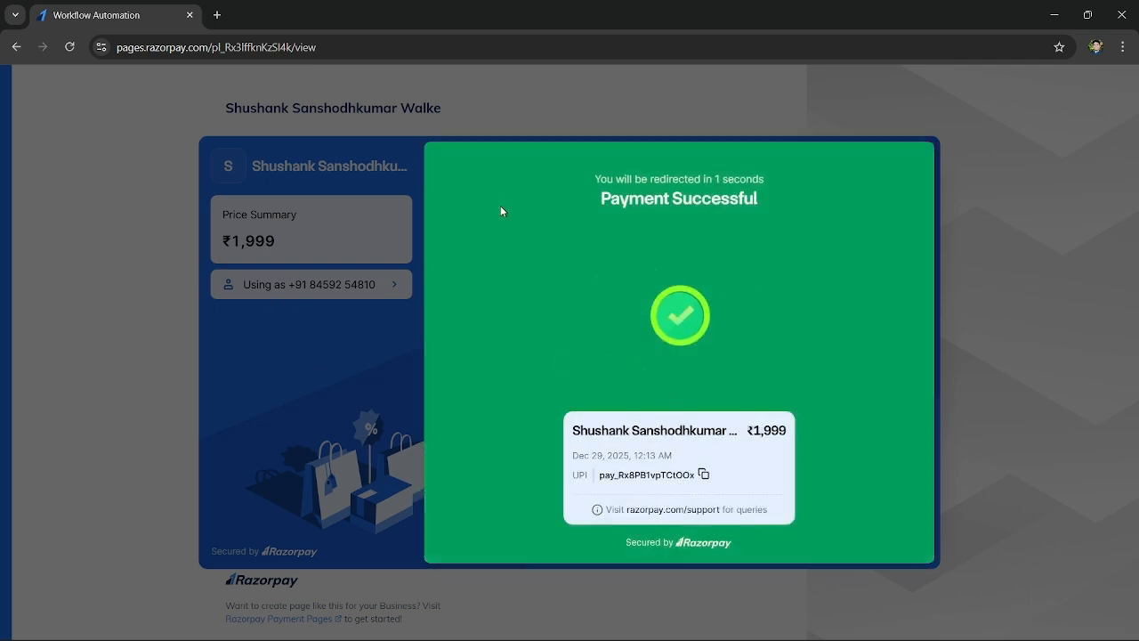
{"action": "key", "text": "alt+Tab"}
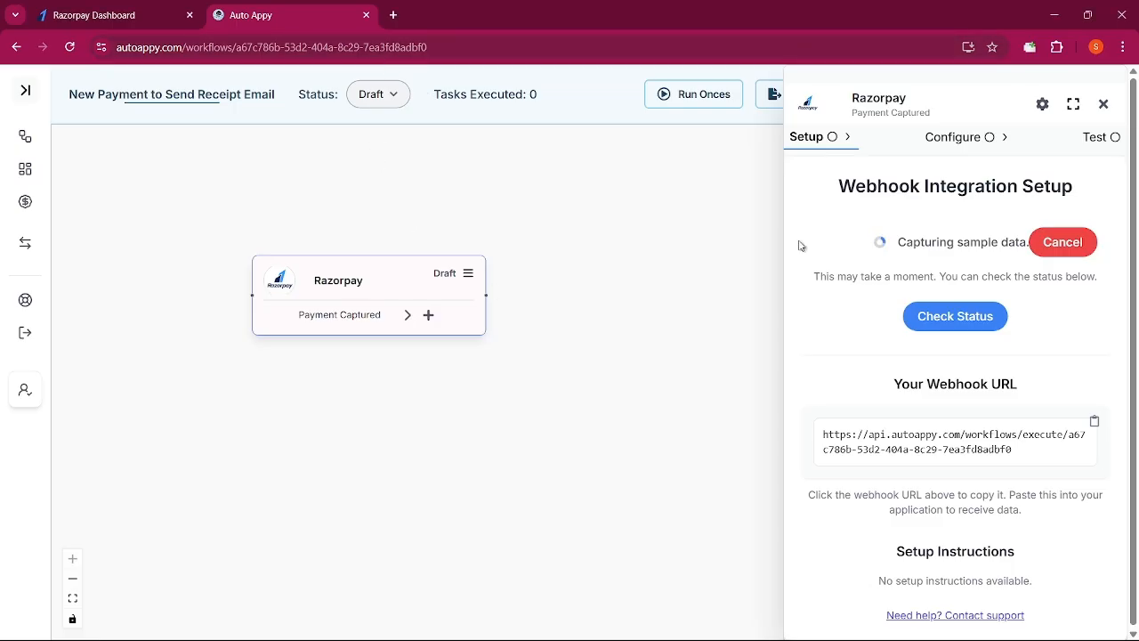
Check the status of the Razorpay sample-data capture and review the payment amount in the captured payload
{"action": "left_click", "coordinate": [969, 324]}
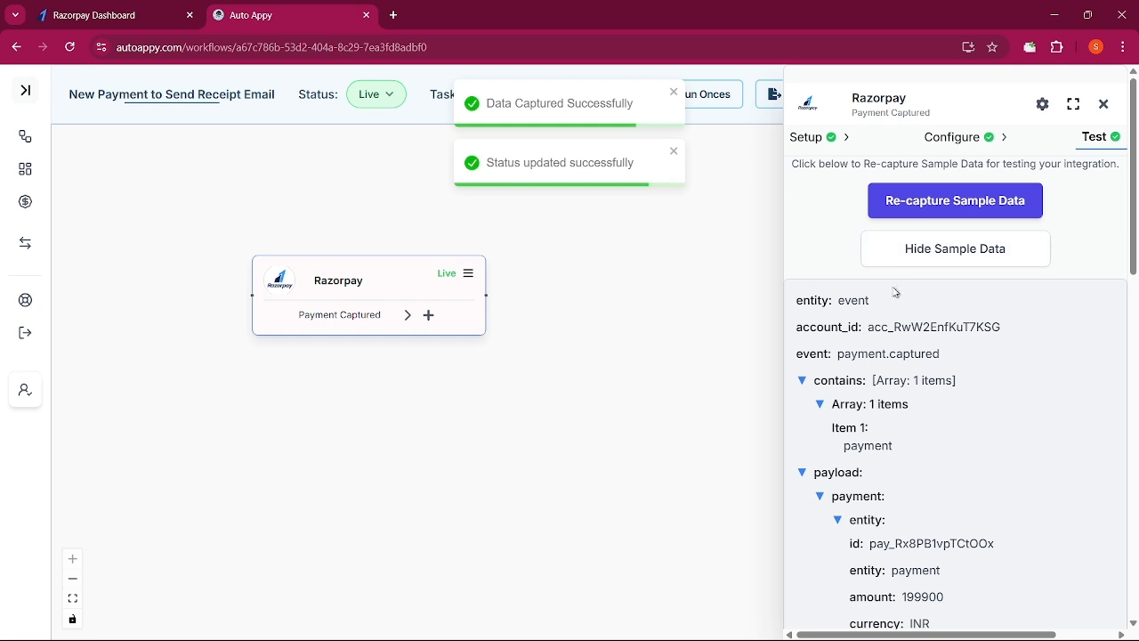
{"action": "scroll", "coordinate": [930, 421], "scroll_direction": "down", "scroll_amount": 4}
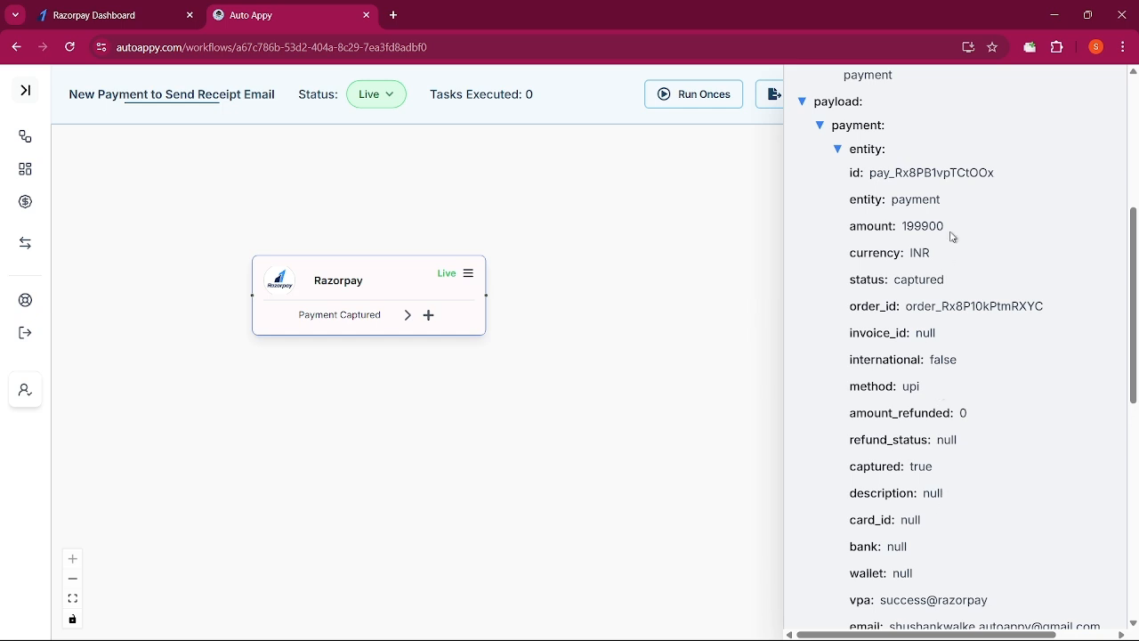
{"action": "left_click_drag", "start_coordinate": [947, 227], "coordinate": [906, 228]}
{"action": "scroll", "coordinate": [1126, 120], "scroll_direction": "up", "scroll_amount": 4}
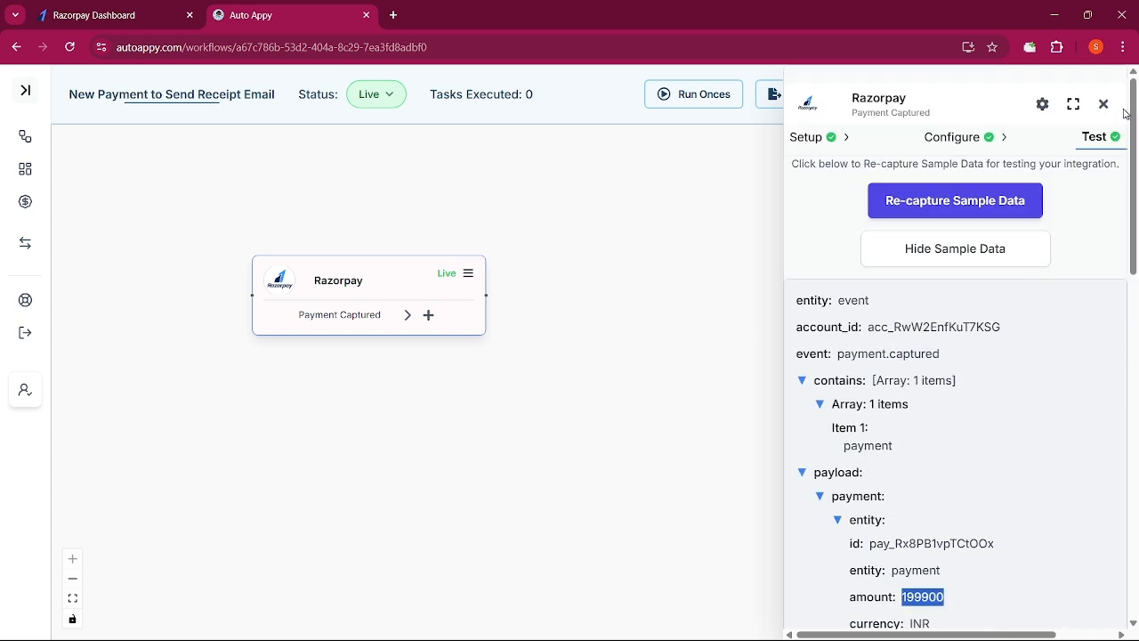
{"action": "left_click", "coordinate": [1103, 105]}
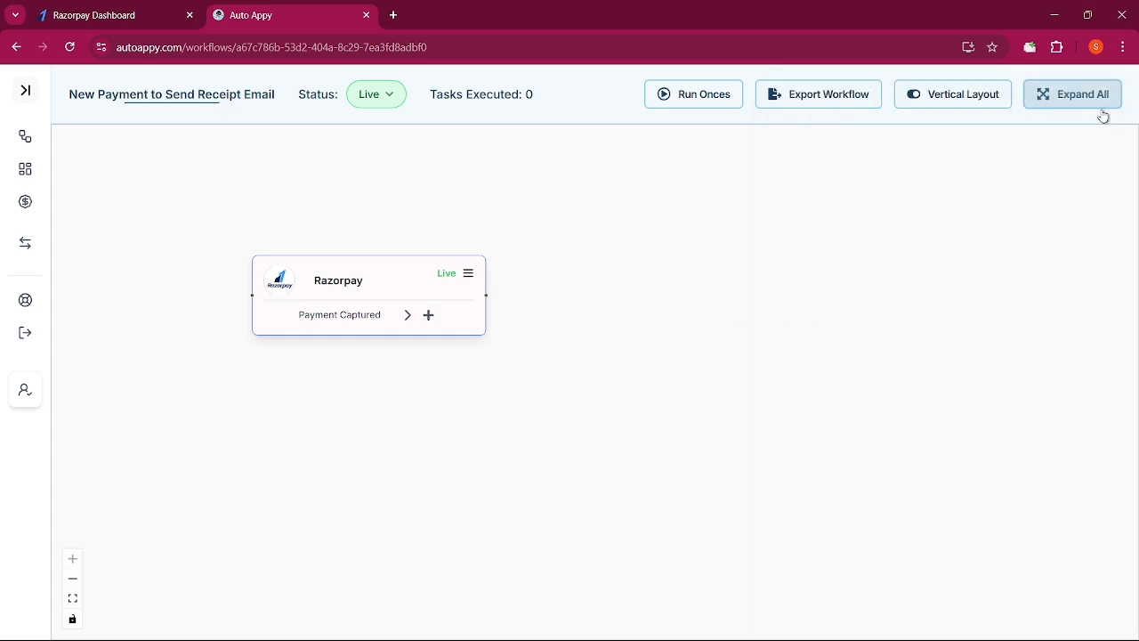
Add a Math Operations (Auto Appy) node with the Maths action after the Razorpay trigger
{"action": "left_click", "coordinate": [429, 315]}
{"action": "left_click", "coordinate": [886, 158]}
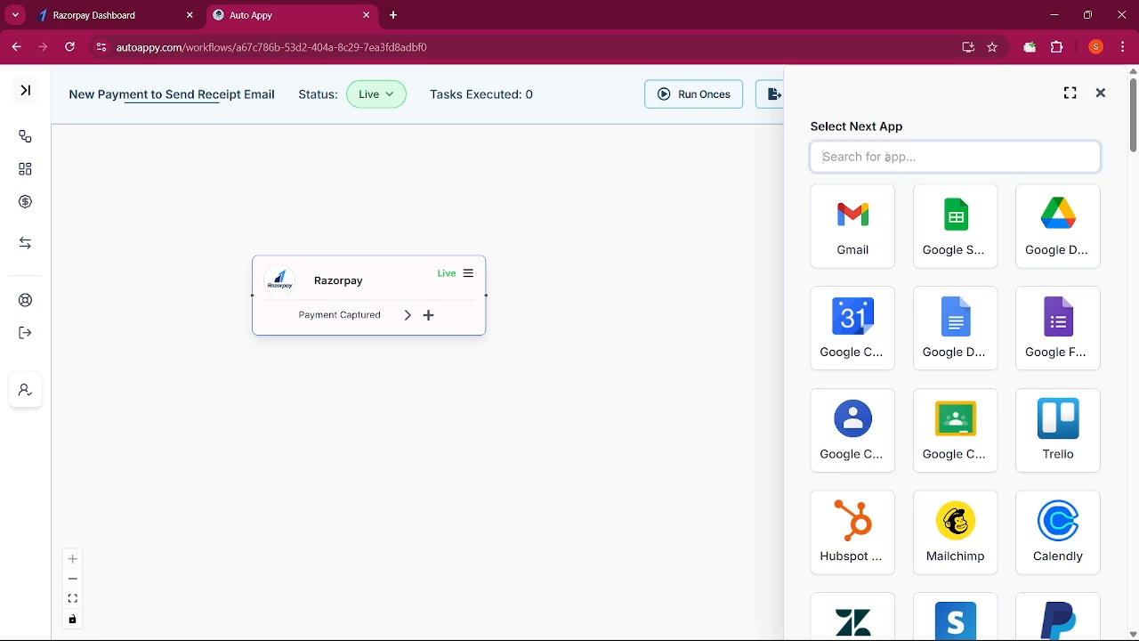
{"action": "type", "text": "Mat"}
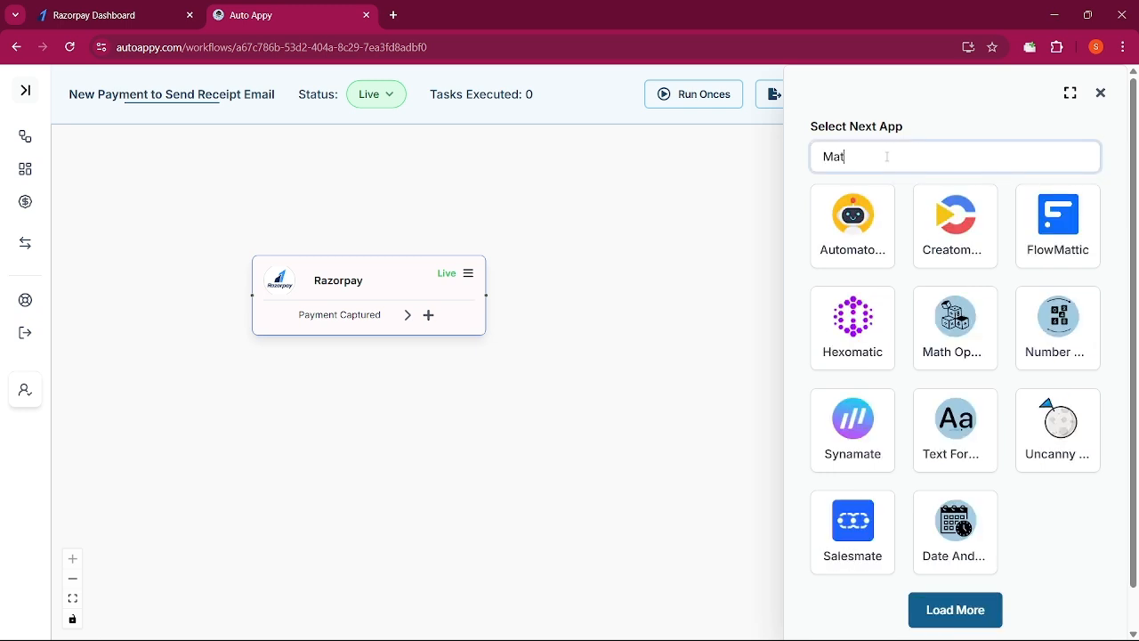
{"action": "left_click", "coordinate": [970, 304]}
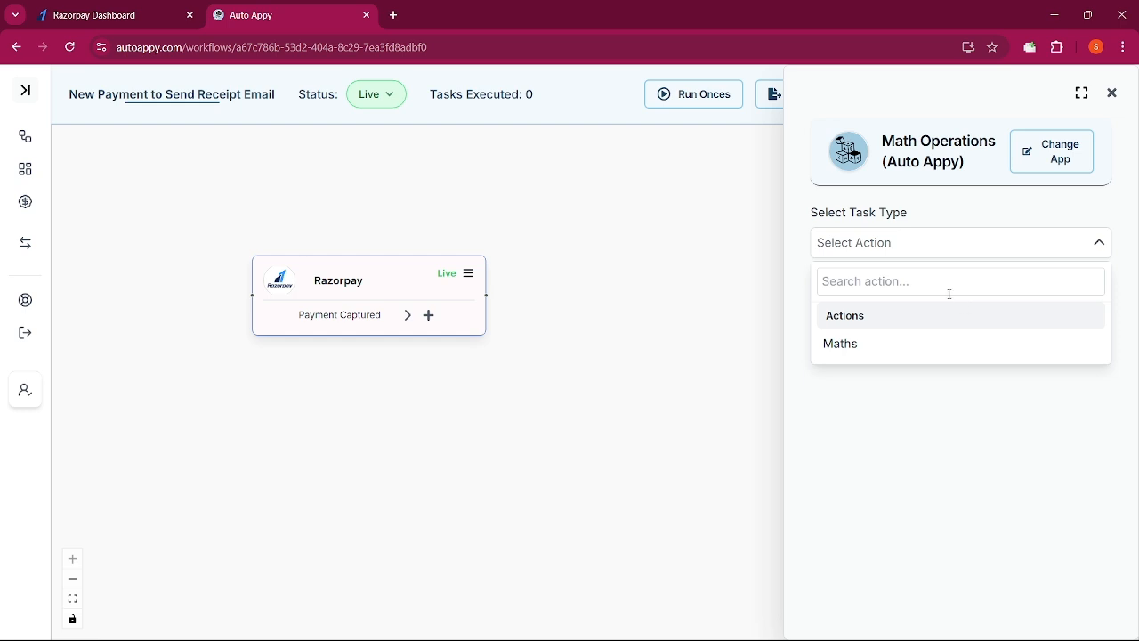
{"action": "left_click", "coordinate": [920, 346]}
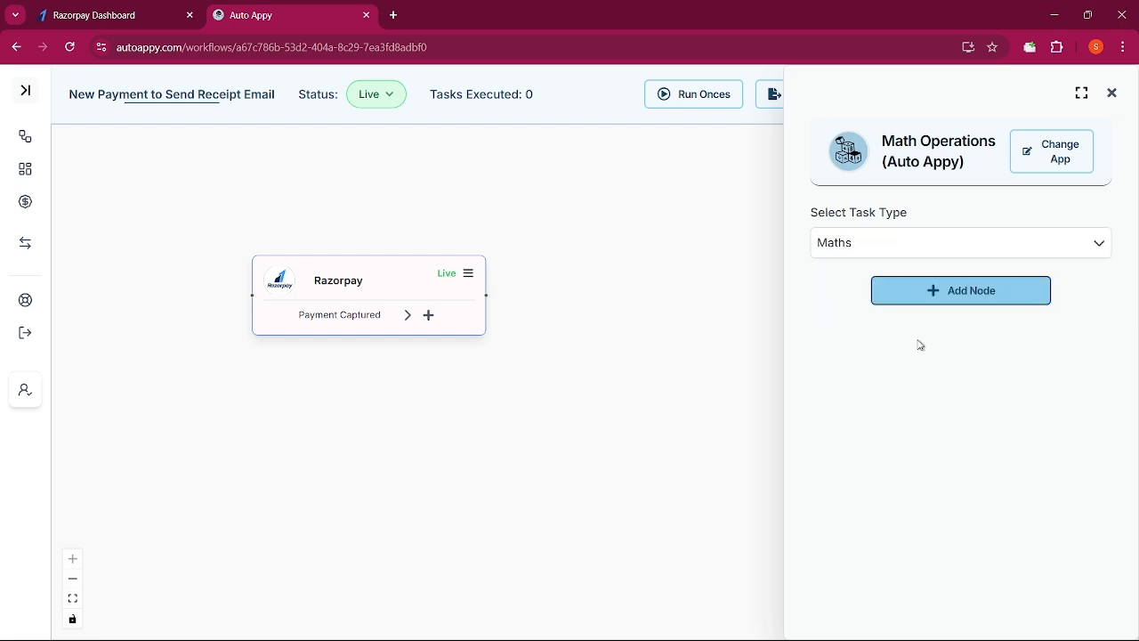
{"action": "left_click", "coordinate": [941, 301]}
{"action": "left_click", "coordinate": [964, 246]}
Set the calculation expression to the Razorpay field Payload.payment.entity.amount divided by 100 (/100) and submit it
{"action": "left_click", "coordinate": [913, 220]}
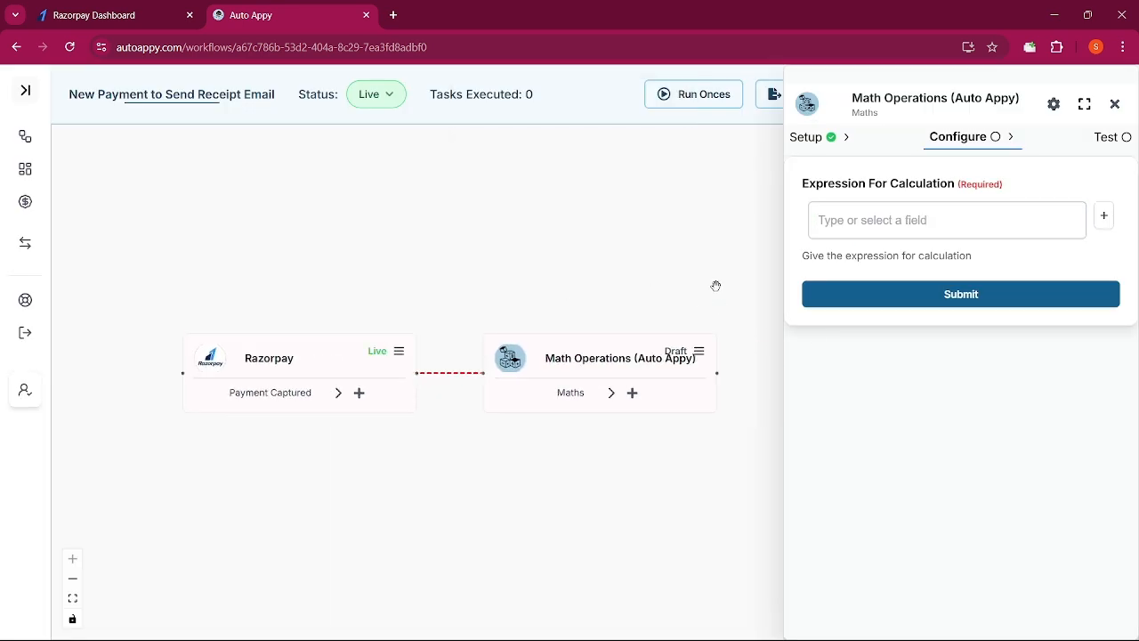
{"action": "left_click", "coordinate": [985, 207]}
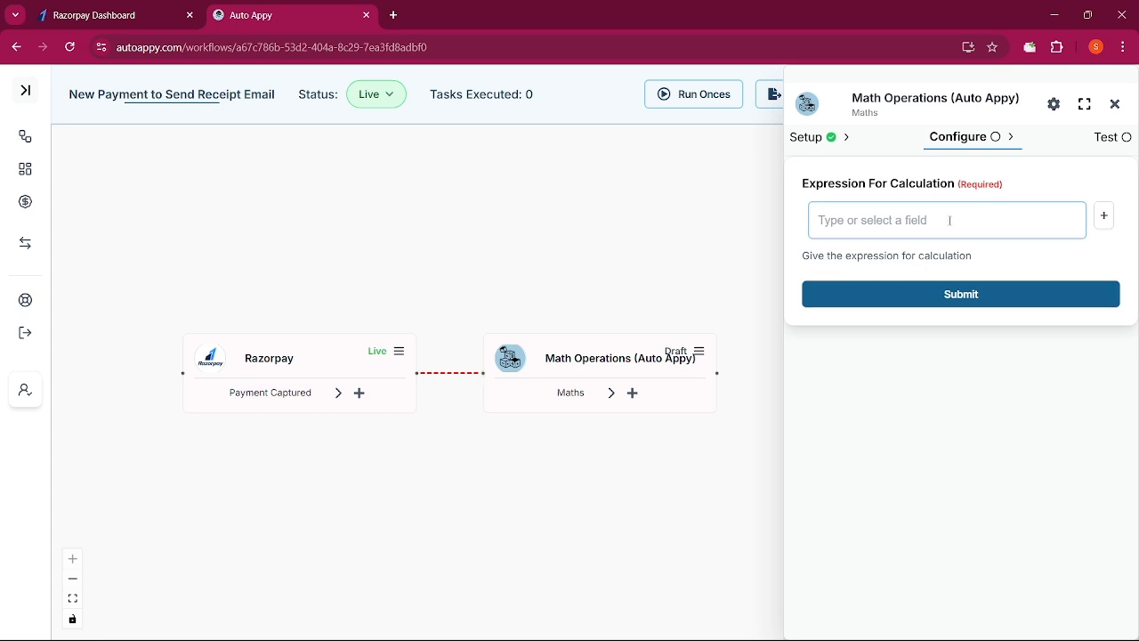
{"action": "left_click", "coordinate": [1105, 218]}
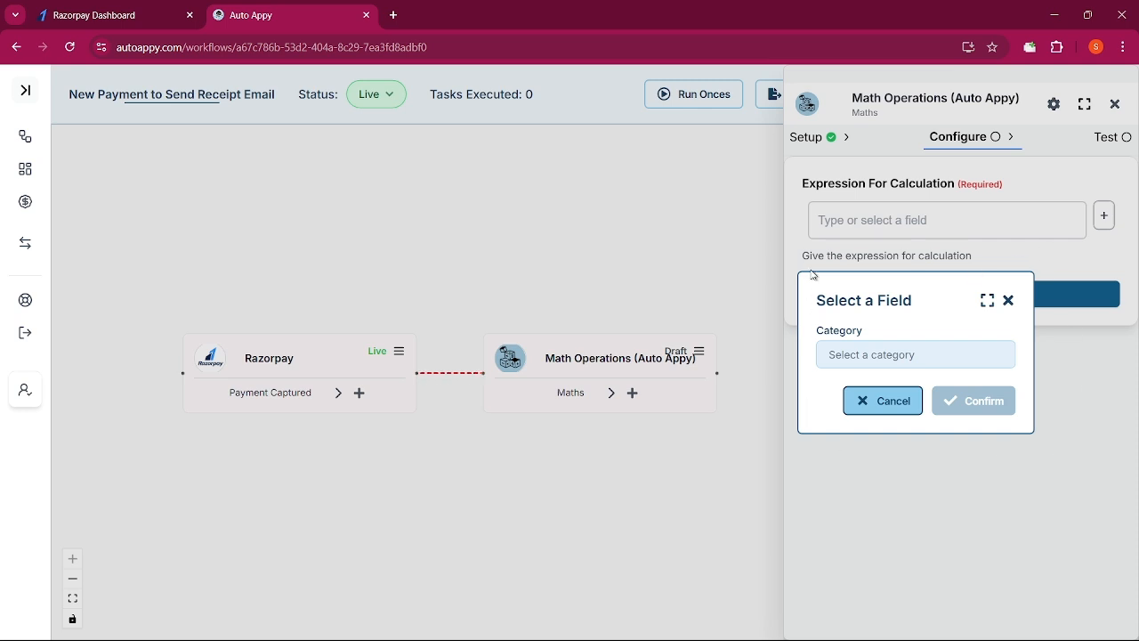
{"action": "left_click", "coordinate": [914, 364]}
{"action": "left_click", "coordinate": [861, 387]}
{"action": "left_click", "coordinate": [889, 391]}
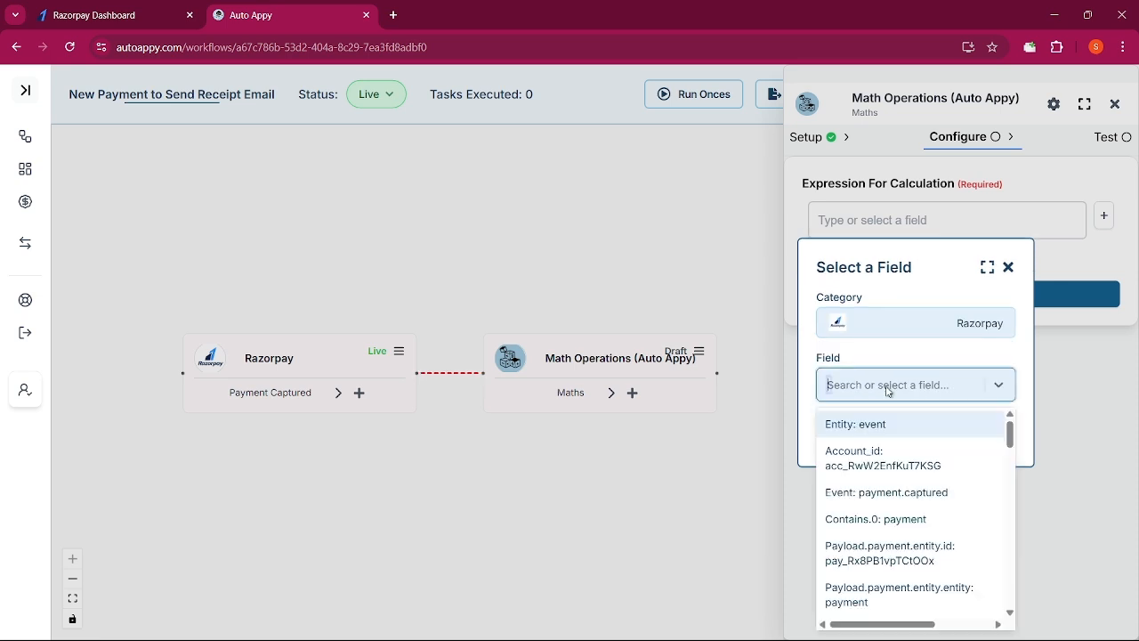
{"action": "type", "text": "199"}
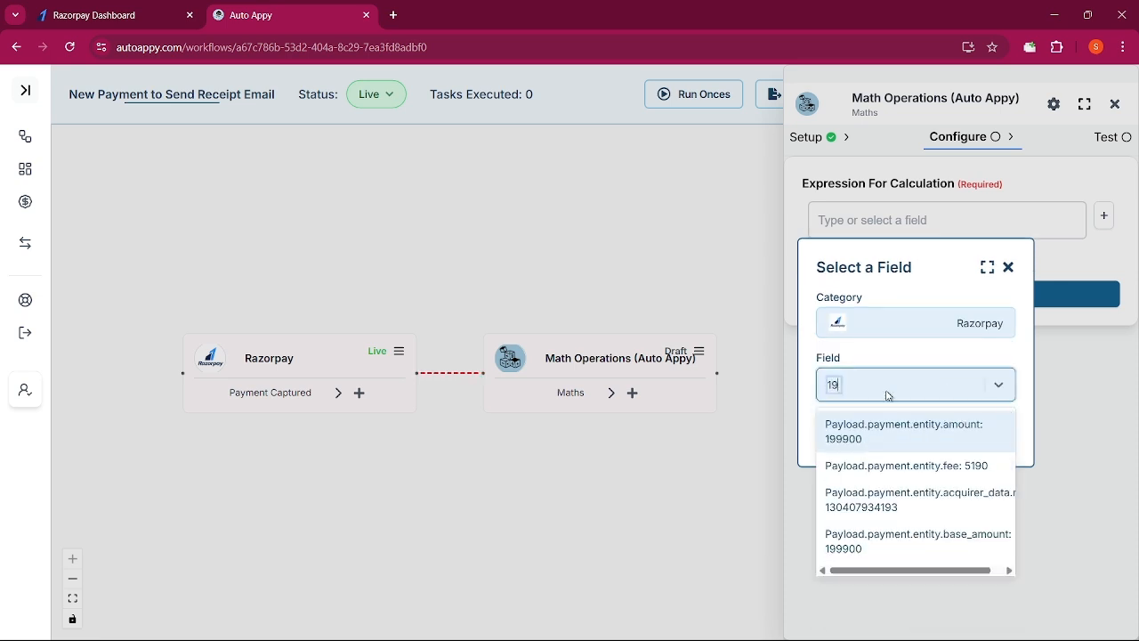
{"action": "left_click", "coordinate": [889, 434]}
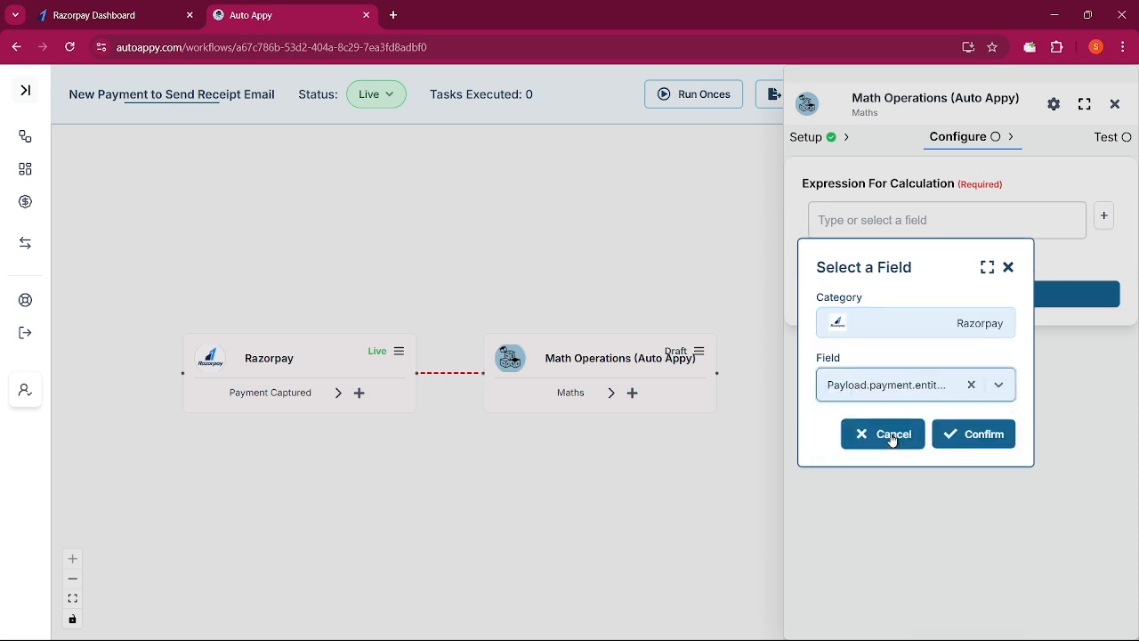
{"action": "left_click", "coordinate": [978, 435]}
{"action": "left_click", "coordinate": [1062, 225]}
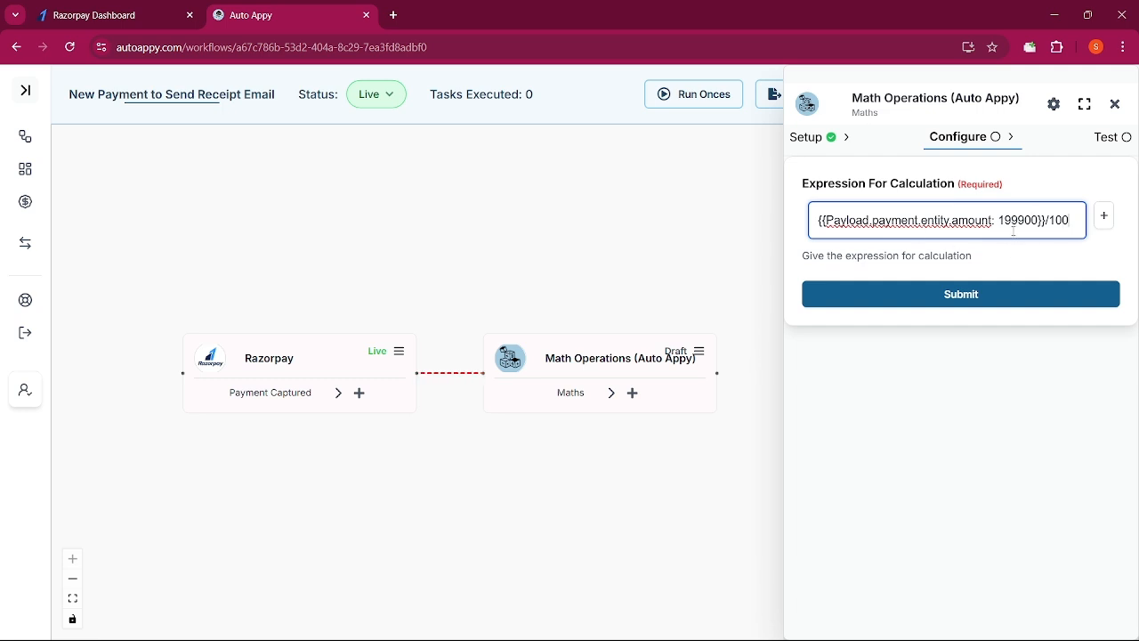
{"action": "left_click", "coordinate": [1015, 296]}
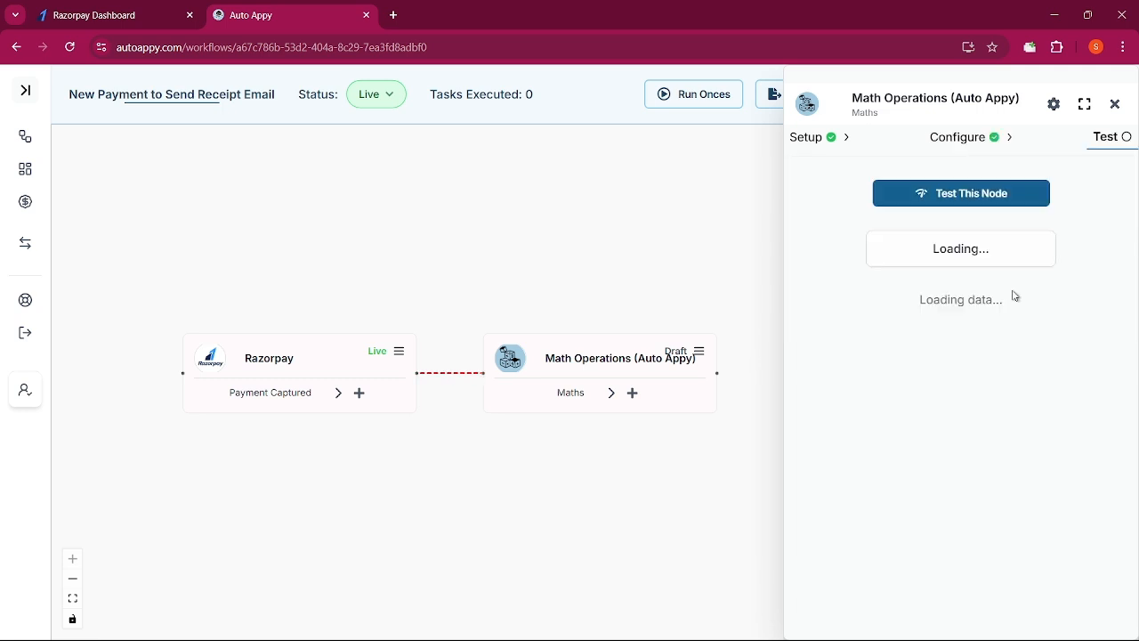
Test the Math Operations node, check its result and close the node's settings
{"action": "left_click", "coordinate": [984, 193]}
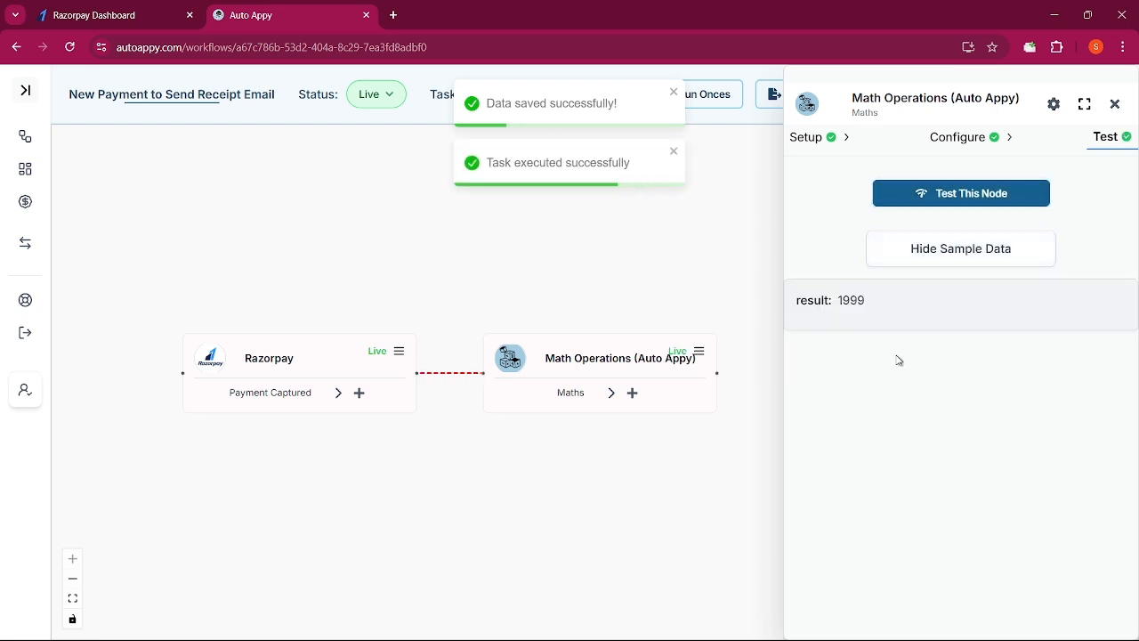
{"action": "left_click_drag", "start_coordinate": [864, 311], "coordinate": [841, 305]}
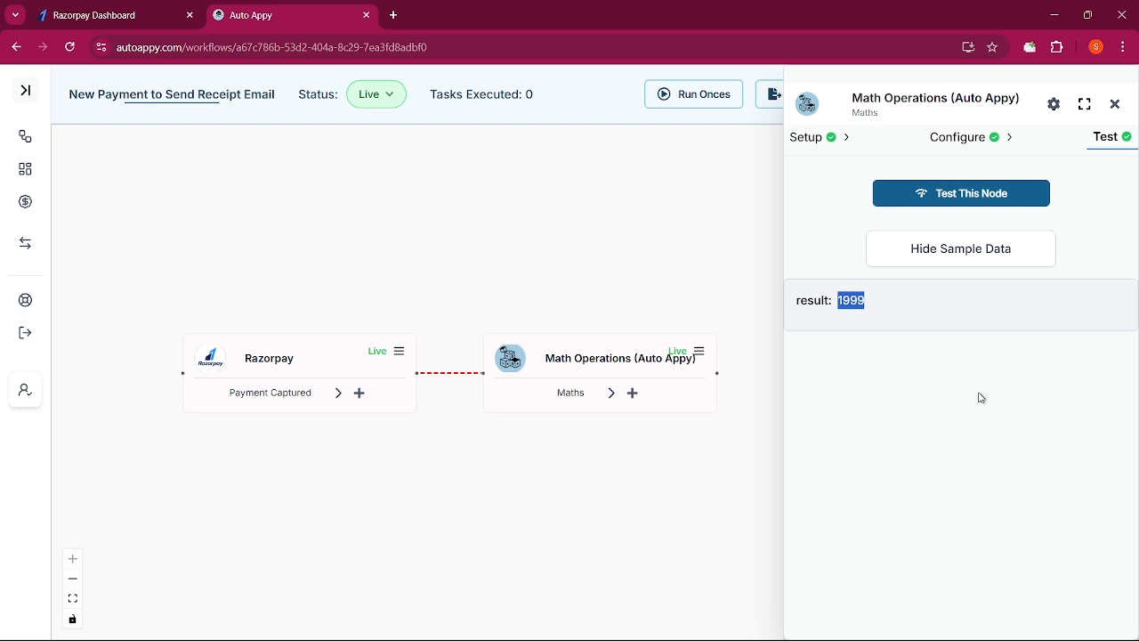
{"action": "left_click", "coordinate": [1116, 105]}
Add a Gmail node with the Send Email (V2) action after the Math Operations node
{"action": "left_click", "coordinate": [633, 392]}
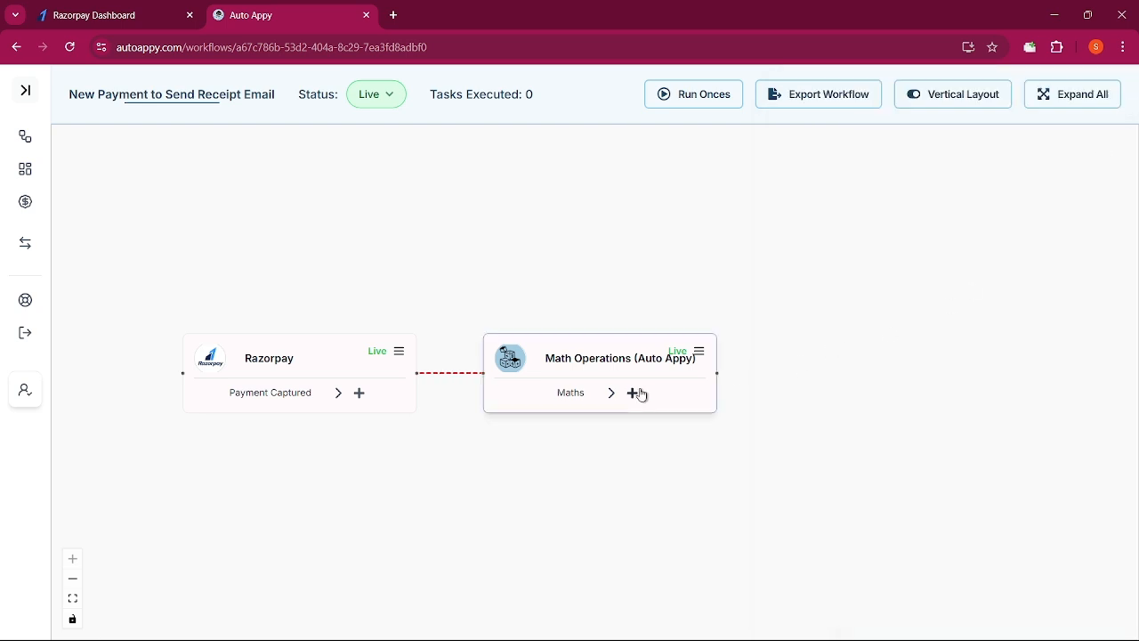
{"action": "left_click", "coordinate": [1005, 151]}
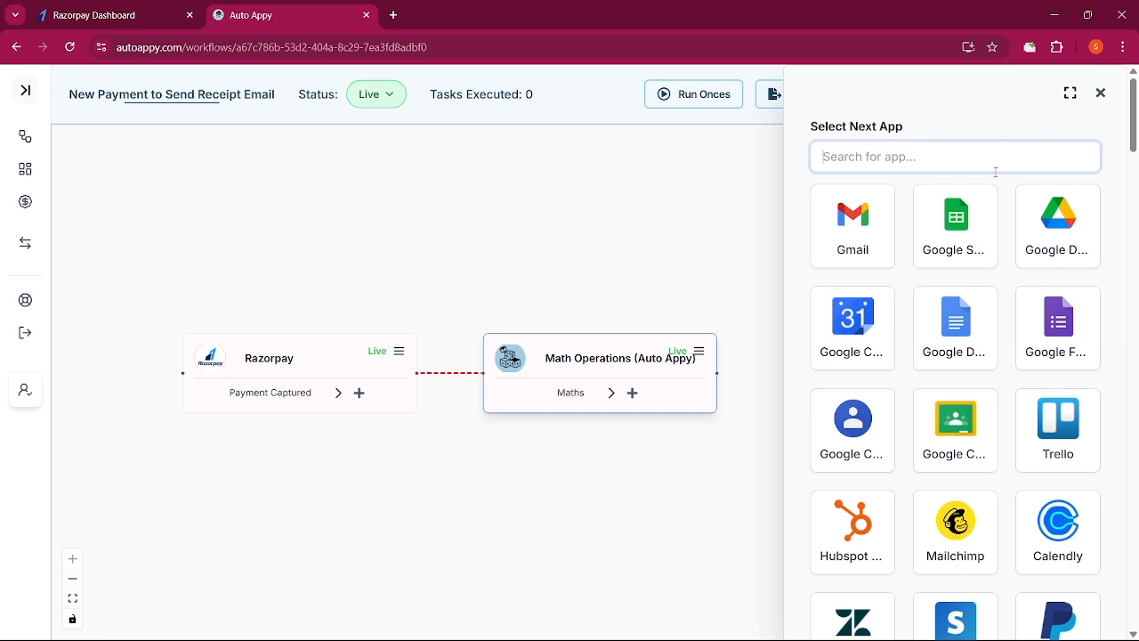
{"action": "left_click", "coordinate": [846, 224]}
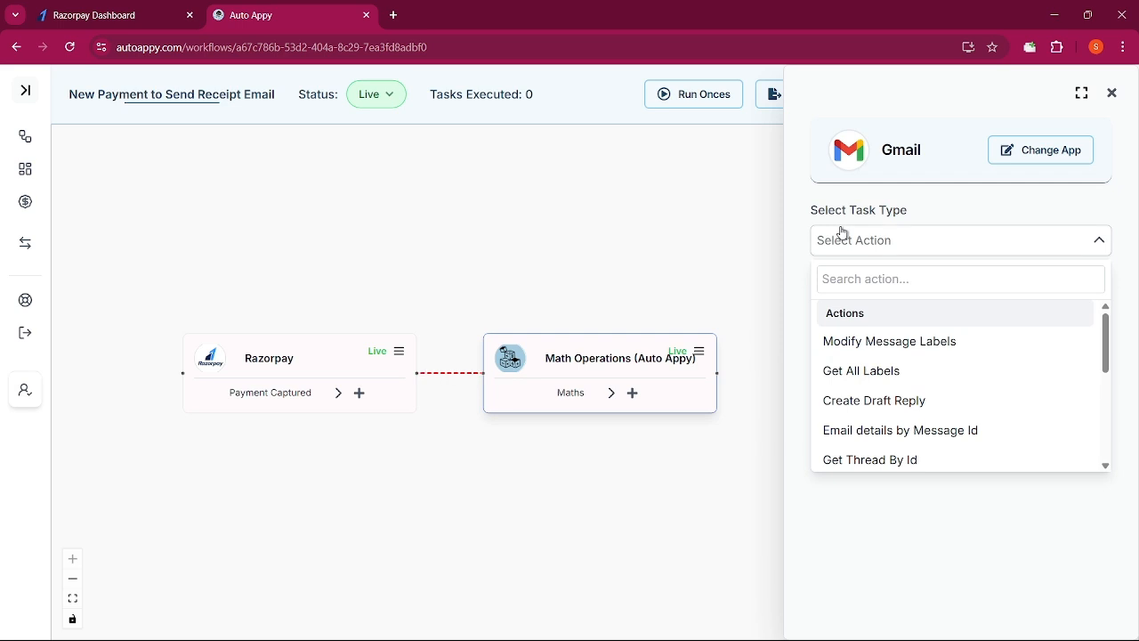
{"action": "left_click", "coordinate": [872, 278]}
{"action": "type", "text": "Sen"}
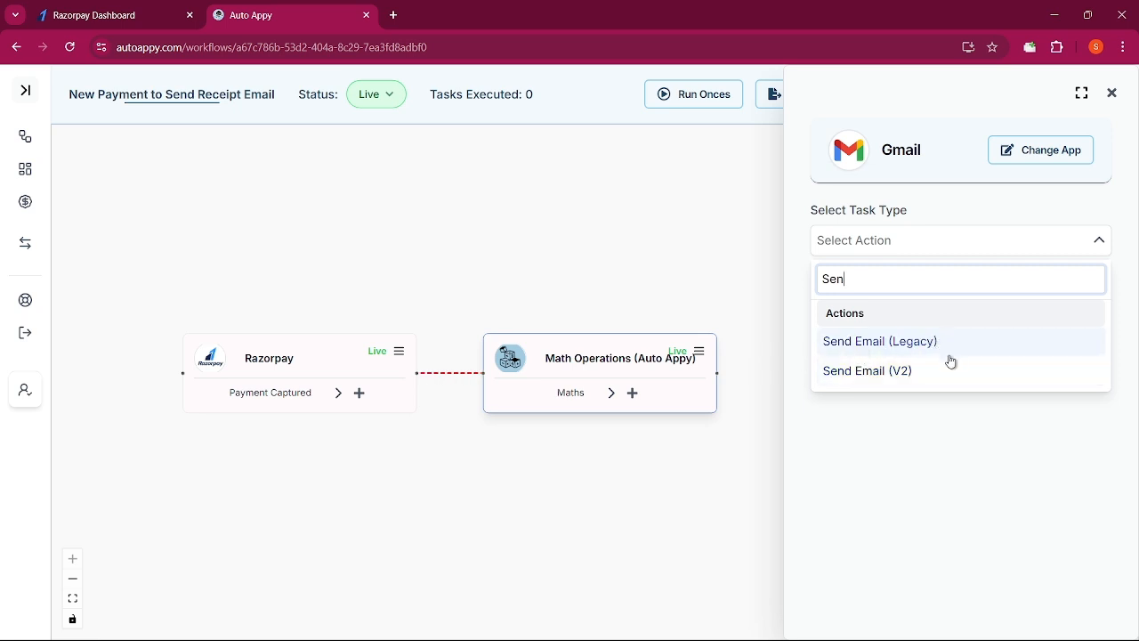
{"action": "left_click", "coordinate": [877, 374]}
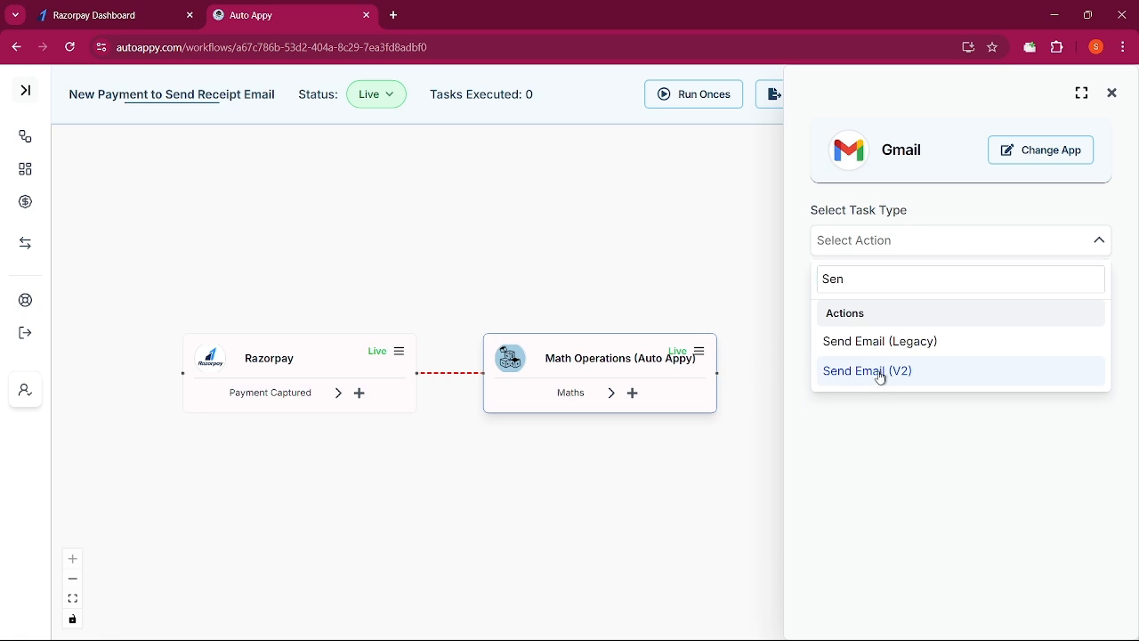
{"action": "left_click", "coordinate": [941, 289]}
{"action": "left_click", "coordinate": [935, 249]}
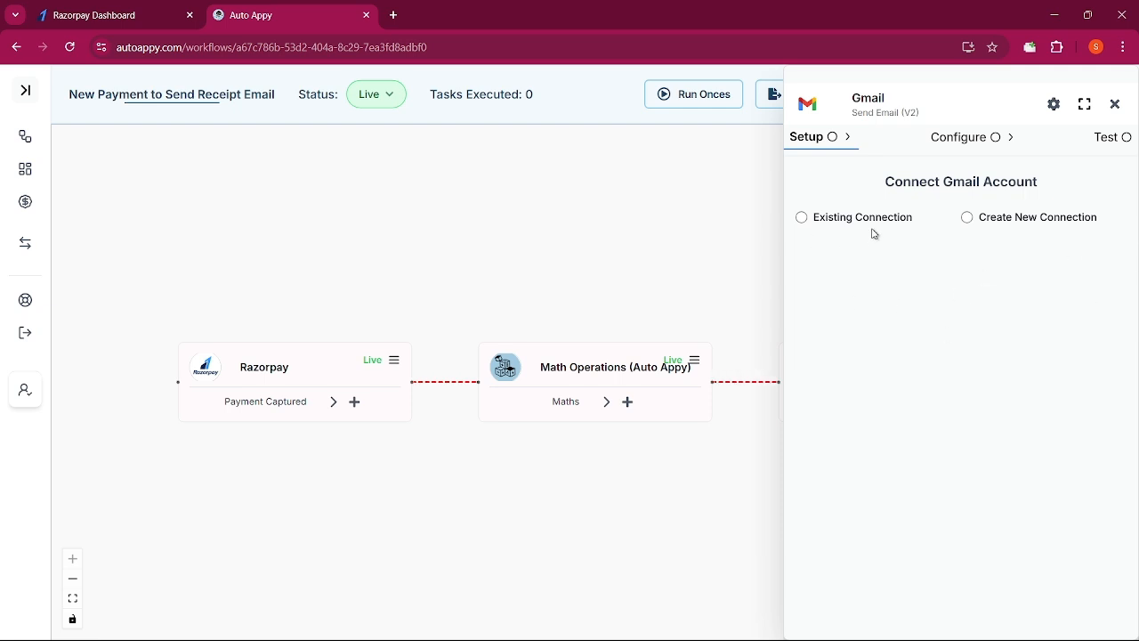
Connect the Gmail node through the existing connection Gmail #5 and save the connection
{"action": "left_click", "coordinate": [803, 220]}
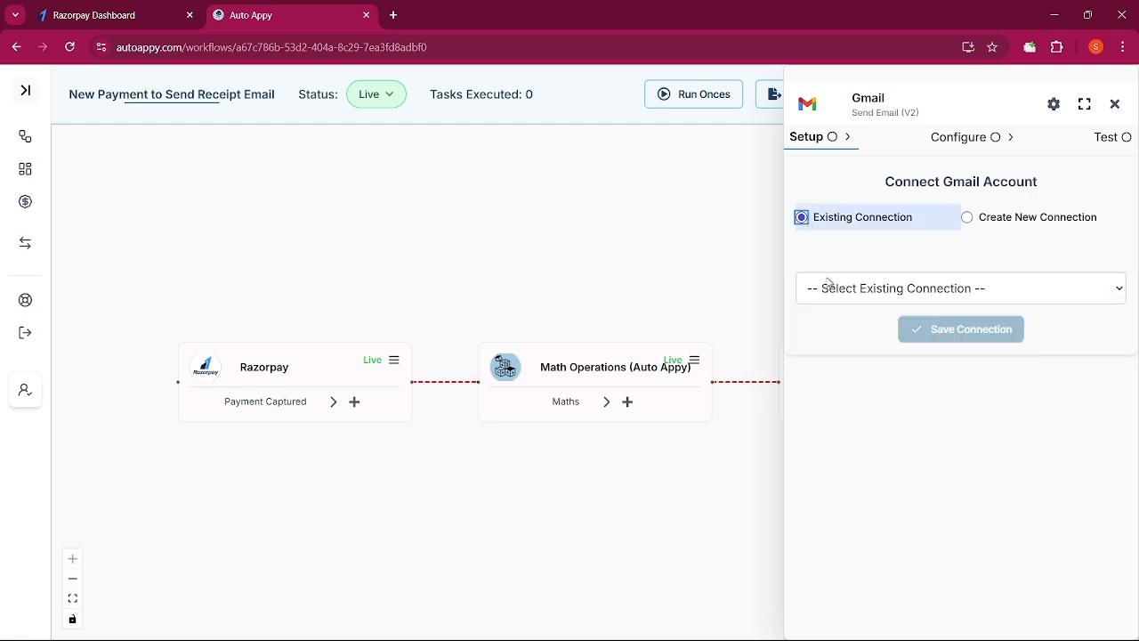
{"action": "left_click", "coordinate": [833, 286]}
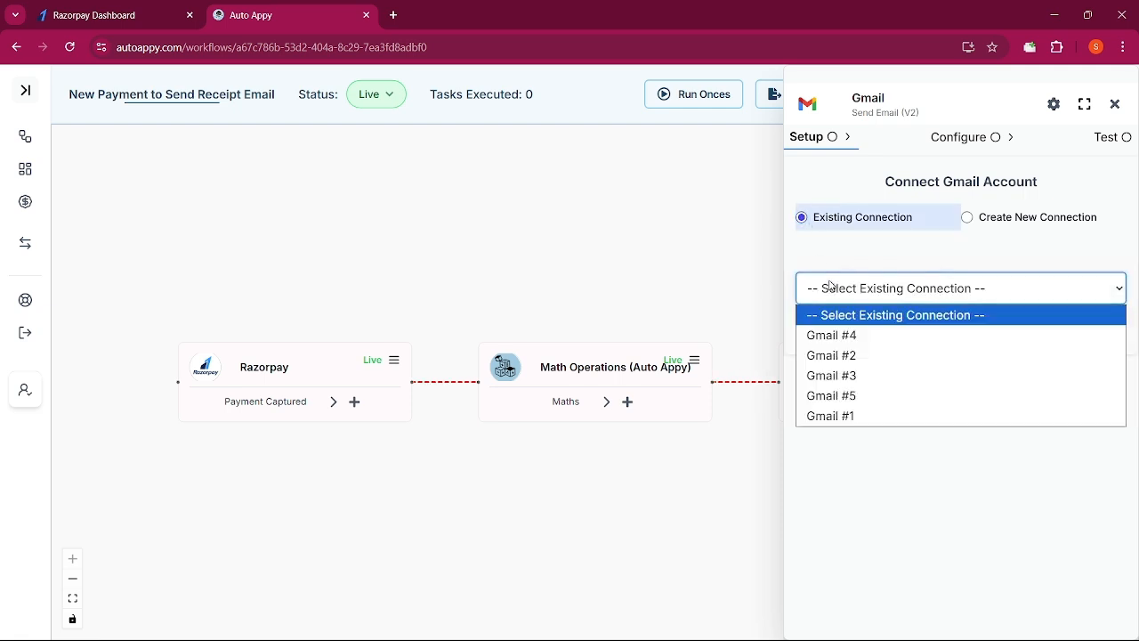
{"action": "left_click", "coordinate": [845, 397]}
{"action": "left_click", "coordinate": [968, 341]}
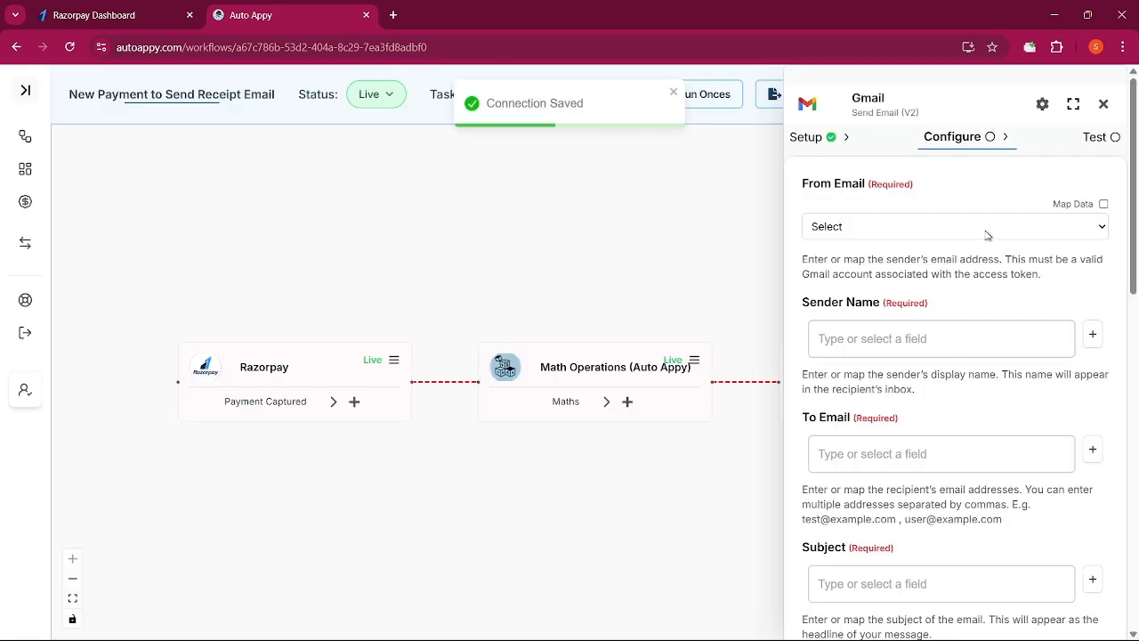
Choose the sender's Gmail address as From Email and enter the sender's name for the receipt email
{"action": "left_click", "coordinate": [986, 235]}
{"action": "left_click", "coordinate": [970, 265]}
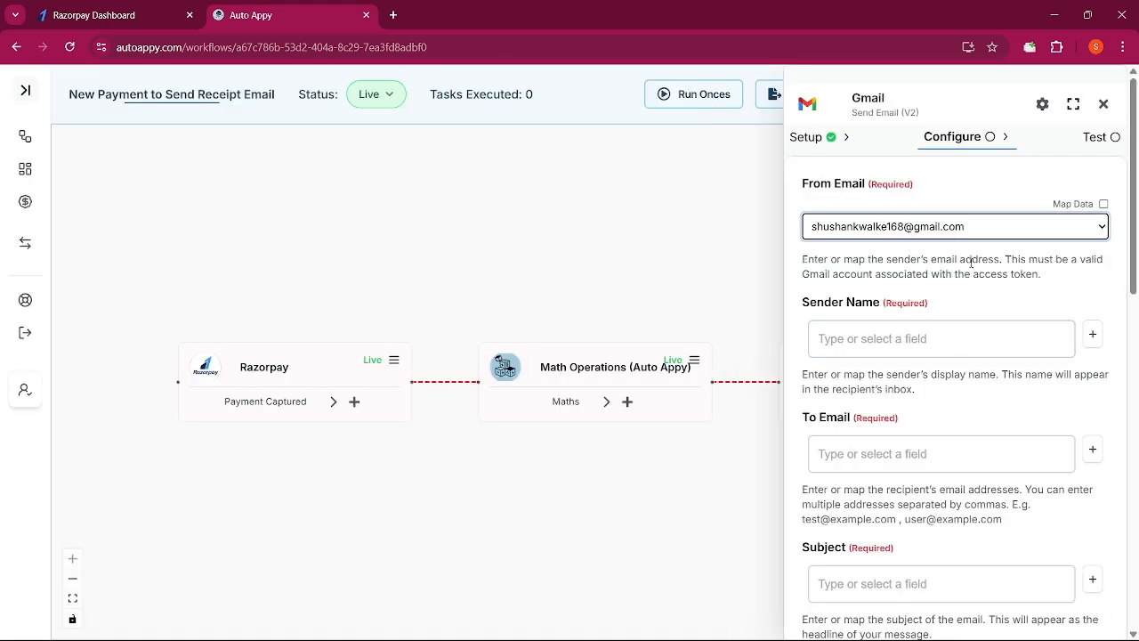
{"action": "left_click", "coordinate": [956, 340]}
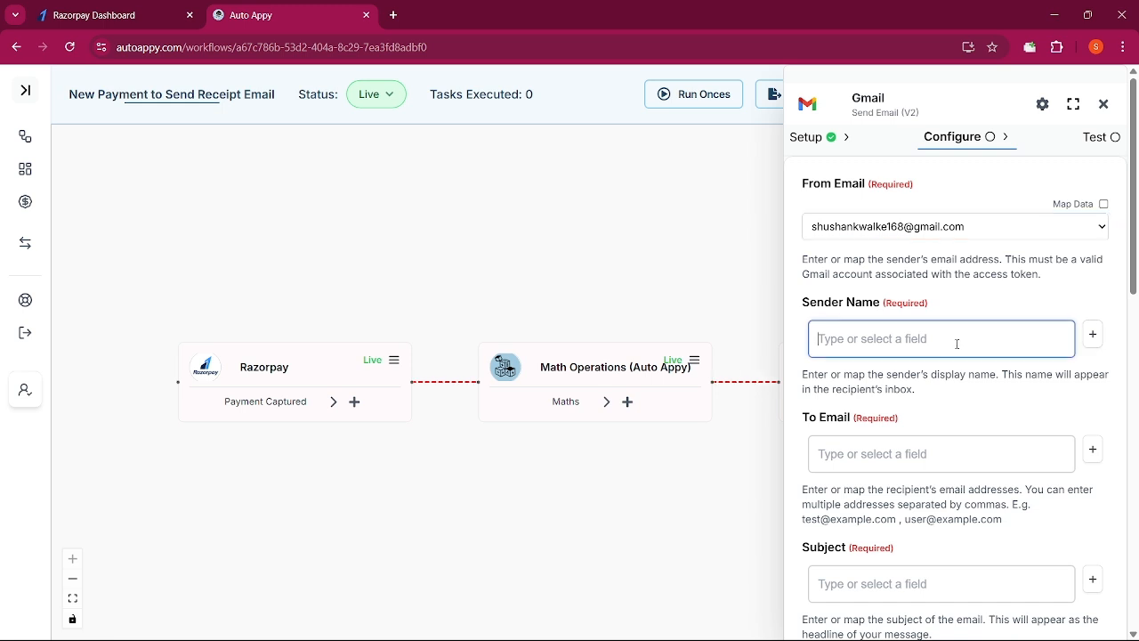
{"action": "type", "text": "Shush"}
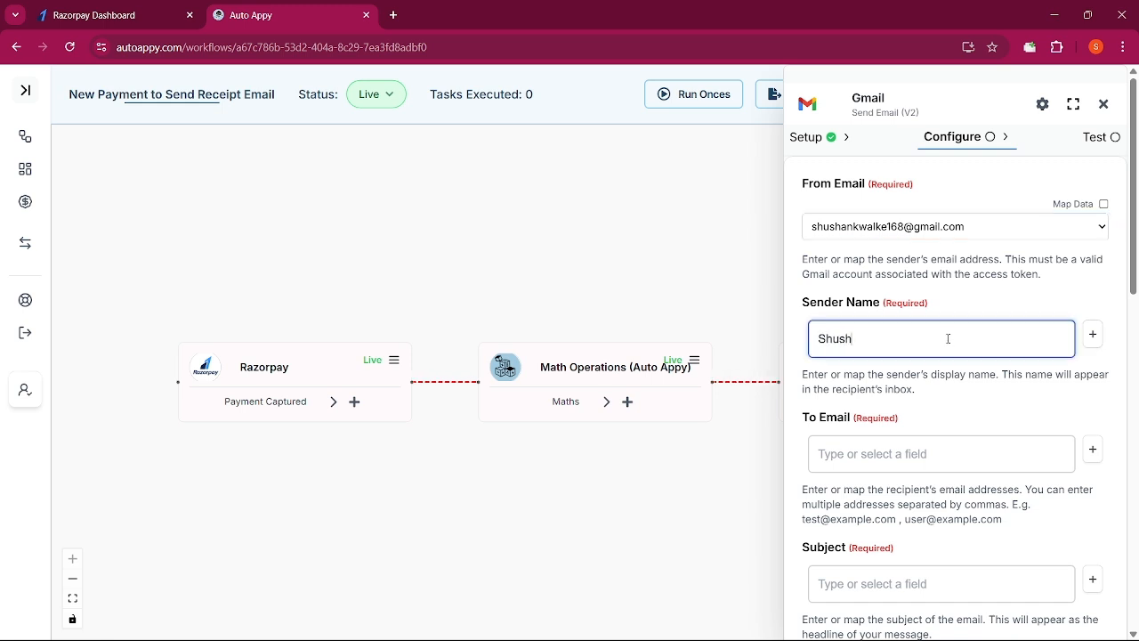
Map the To Email field to Razorpay's Payload.payment.entity.email value, searching the field list by the customer's name
{"action": "scroll", "coordinate": [1003, 368], "scroll_direction": "down", "scroll_amount": 2}
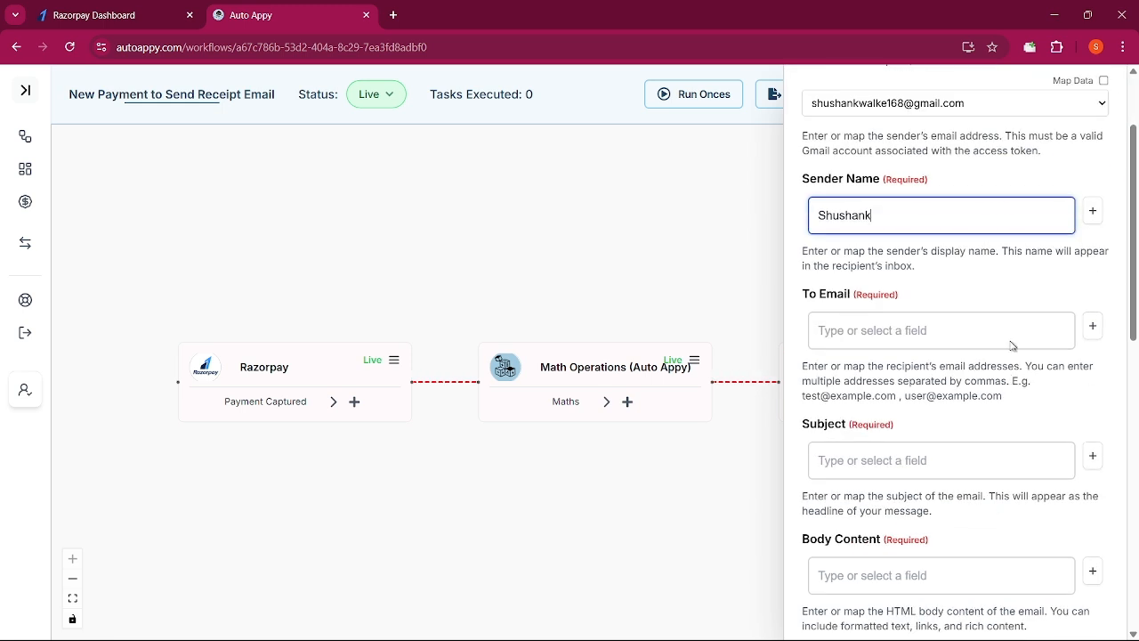
{"action": "left_click", "coordinate": [1092, 326]}
{"action": "left_click", "coordinate": [856, 356]}
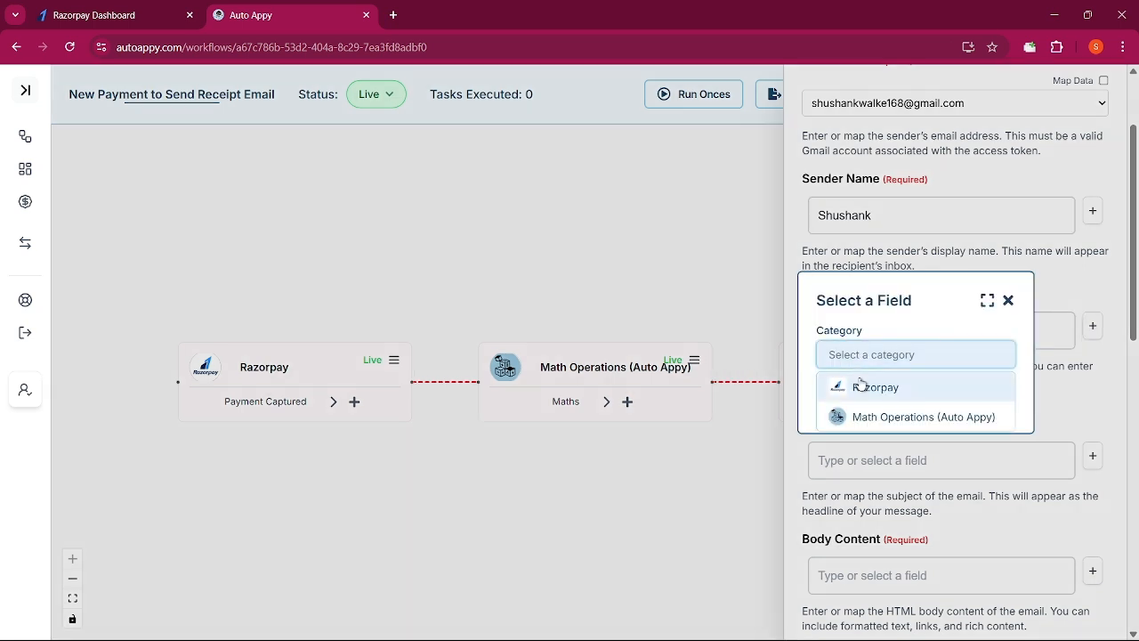
{"action": "left_click", "coordinate": [861, 385]}
{"action": "left_click", "coordinate": [869, 385]}
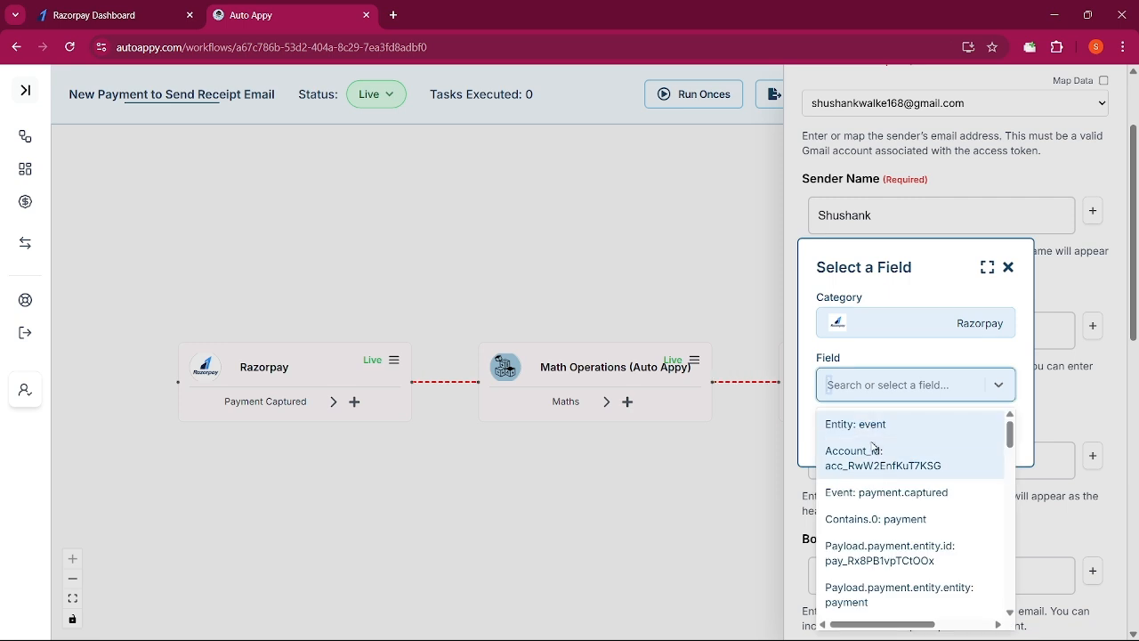
{"action": "type", "text": "shuhs"}
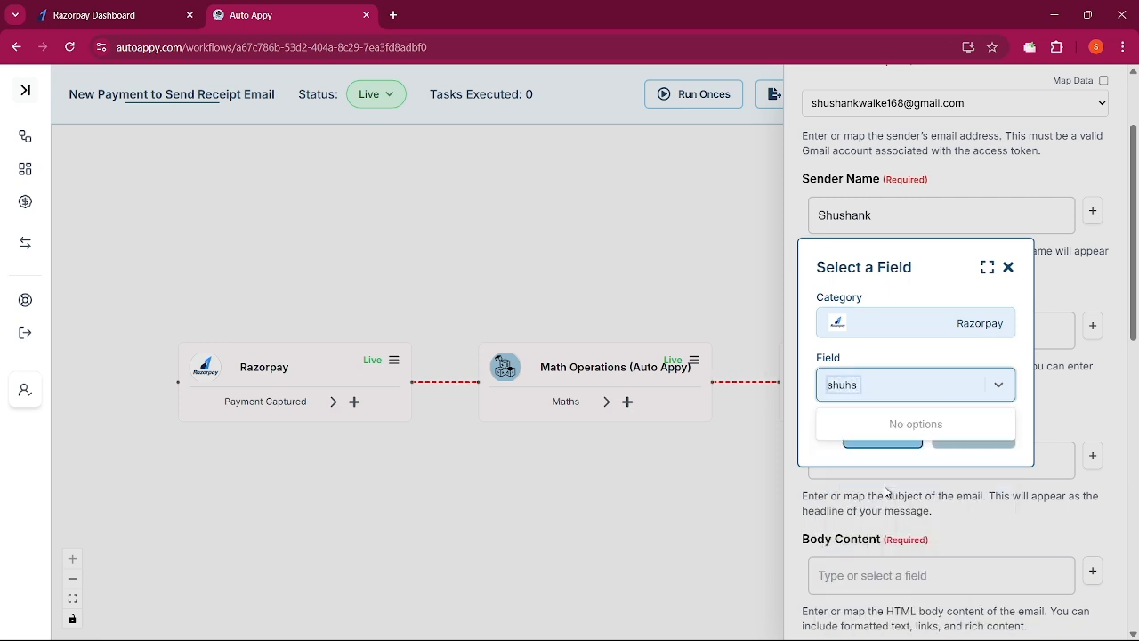
{"action": "key", "text": "BackSpace"}
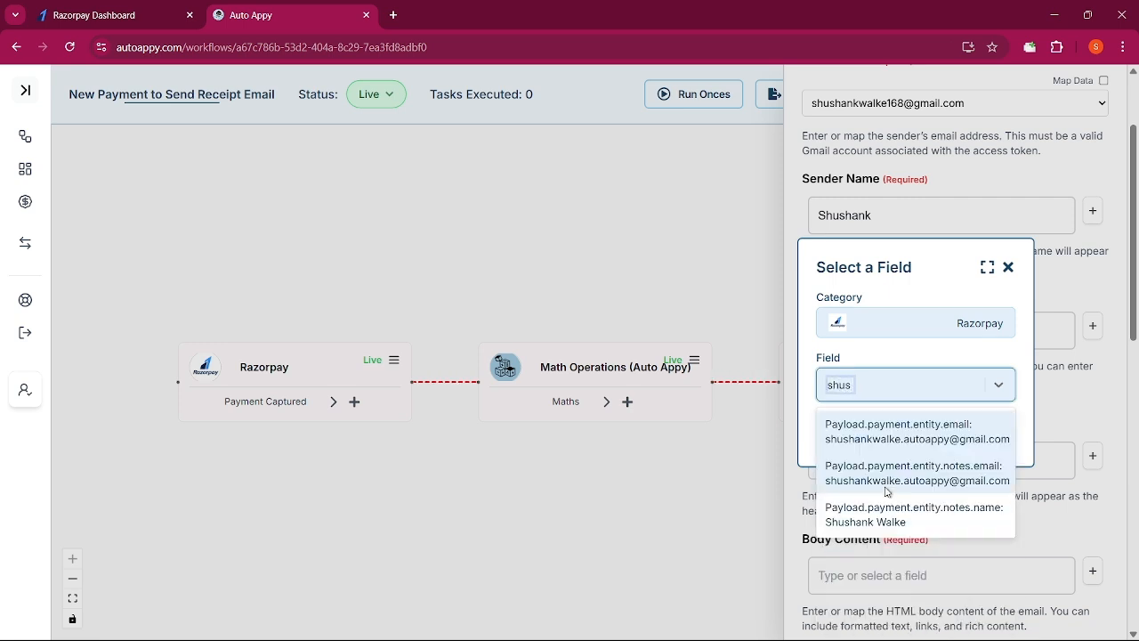
{"action": "left_click", "coordinate": [910, 434]}
{"action": "left_click", "coordinate": [1004, 445]}
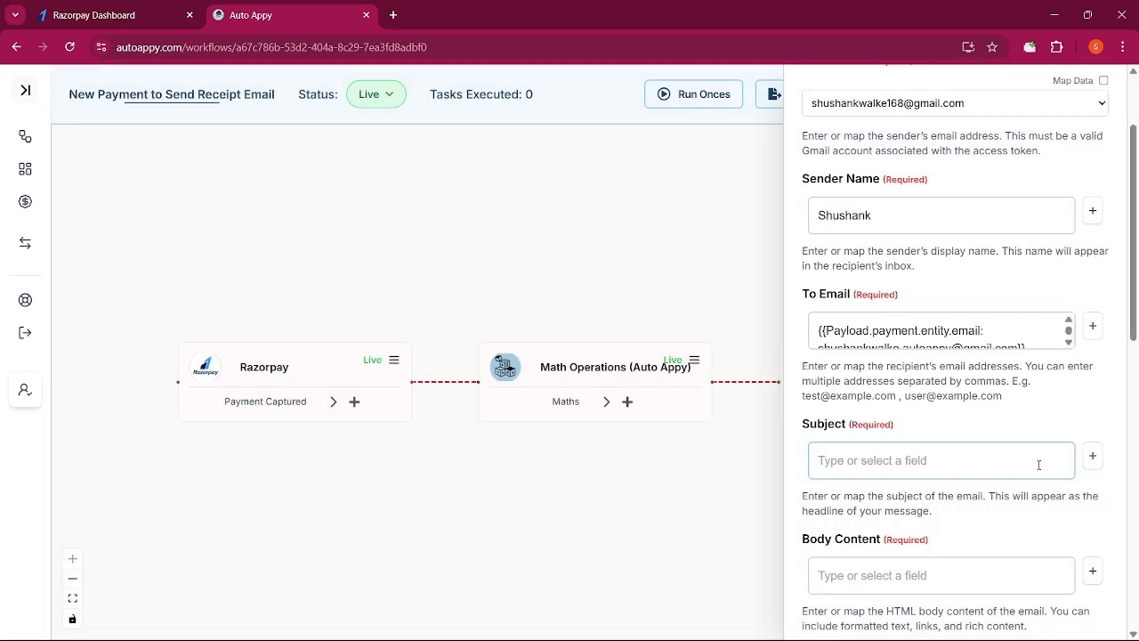
Enter "Payment Receipt !" as the subject of the receipt email
{"action": "left_click", "coordinate": [1039, 464]}
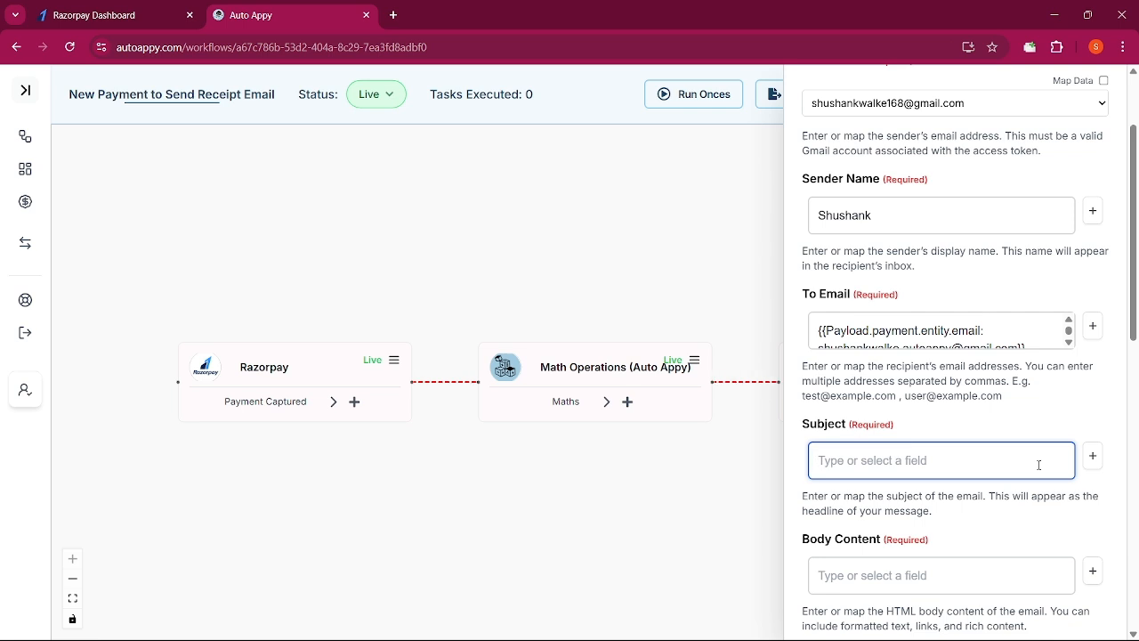
{"action": "type", "text": "Payment receipt"}
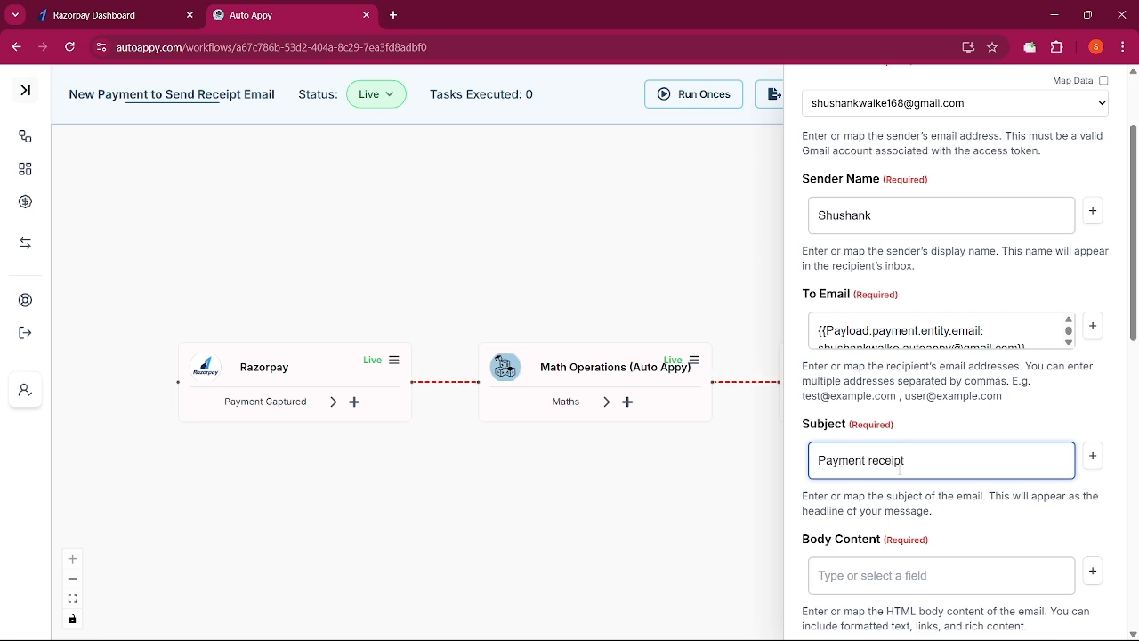
{"action": "key", "text": "BackSpace"}
{"action": "type", "text": "R"}
Paste the prepared HTML receipt into Body Content, leave the optional fields empty and submit the Gmail node's configuration
{"action": "scroll", "coordinate": [916, 489], "scroll_direction": "down", "scroll_amount": 2}
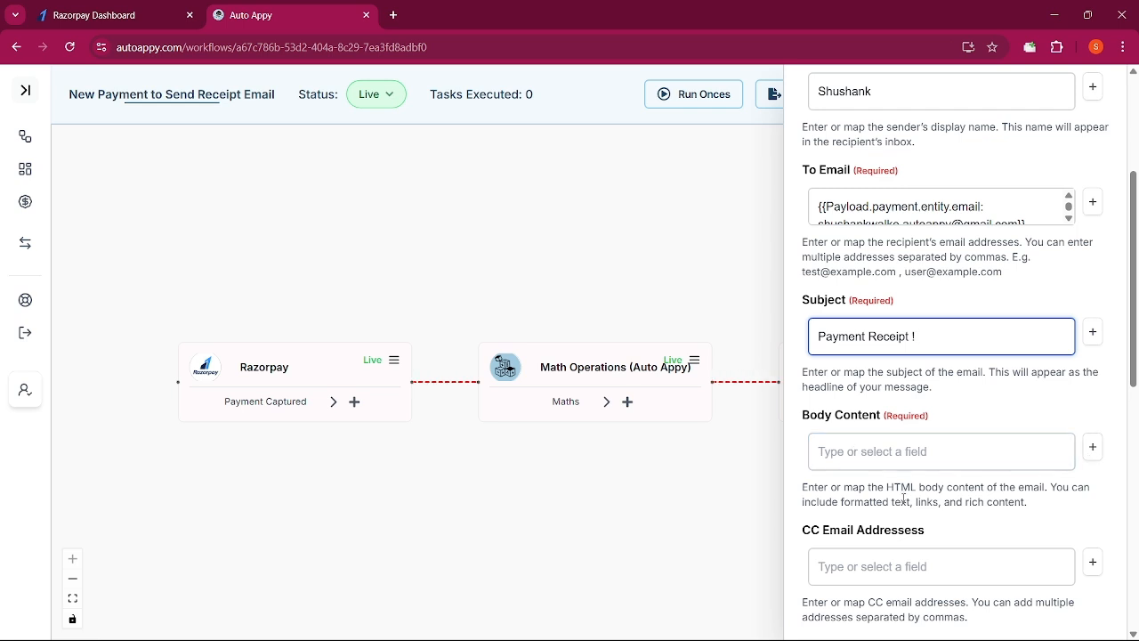
{"action": "left_click_drag", "start_coordinate": [888, 485], "coordinate": [939, 498]}
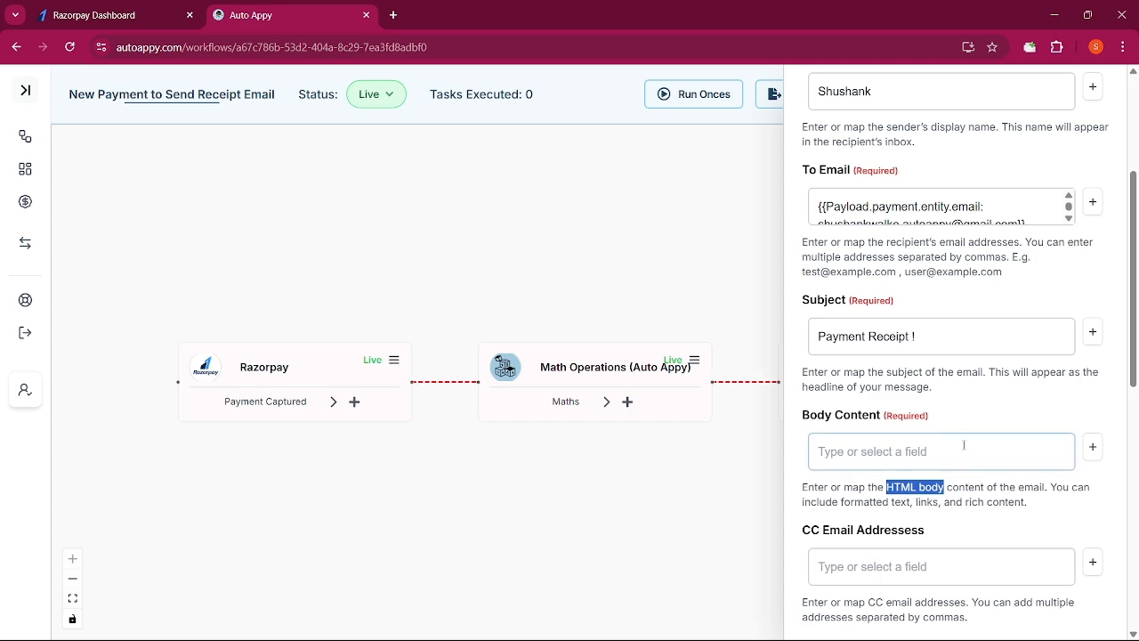
{"action": "key", "text": "alt+Tab"}
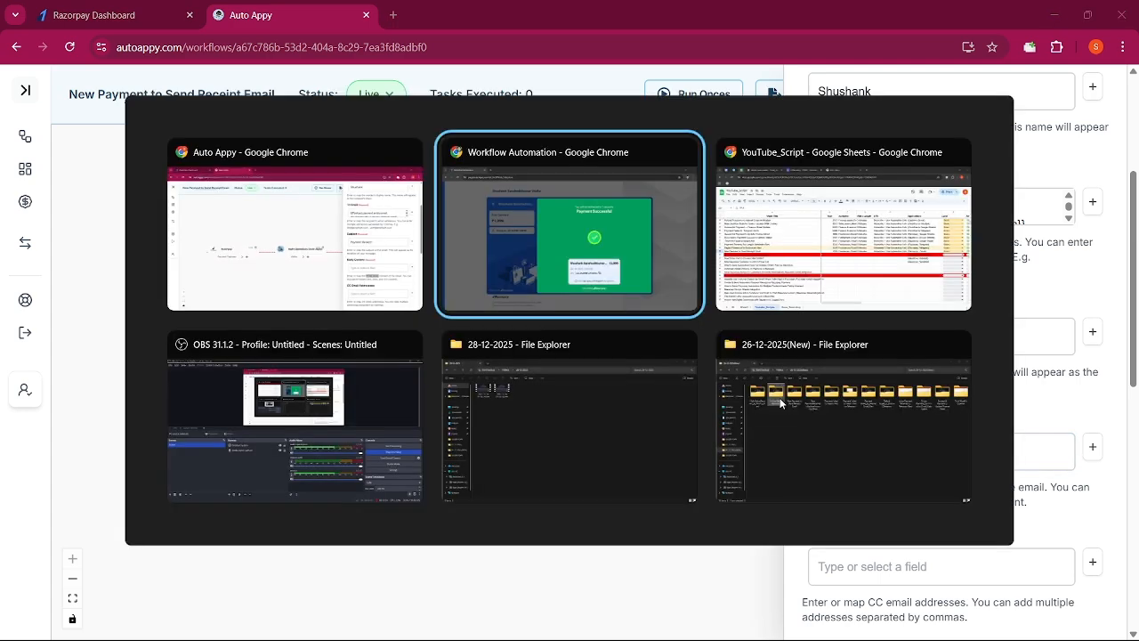
{"action": "key", "text": "Escape"}
{"action": "key", "text": "ctrl+v"}
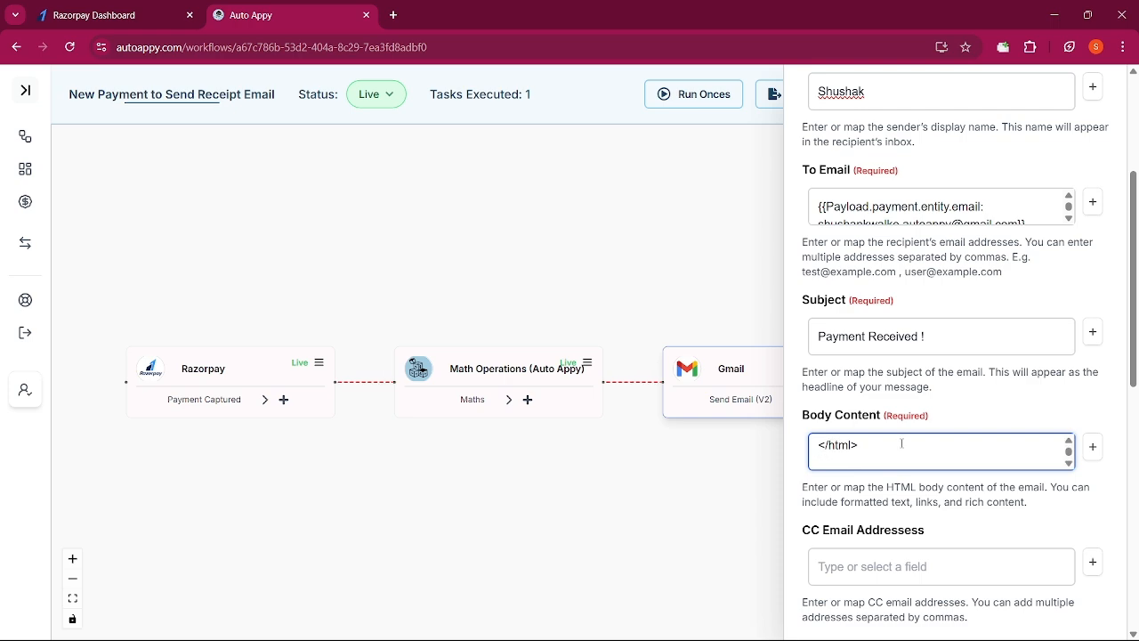
{"action": "scroll", "coordinate": [901, 443], "scroll_direction": "down", "scroll_amount": 5}
{"action": "scroll", "coordinate": [865, 428], "scroll_direction": "up", "scroll_amount": 3}
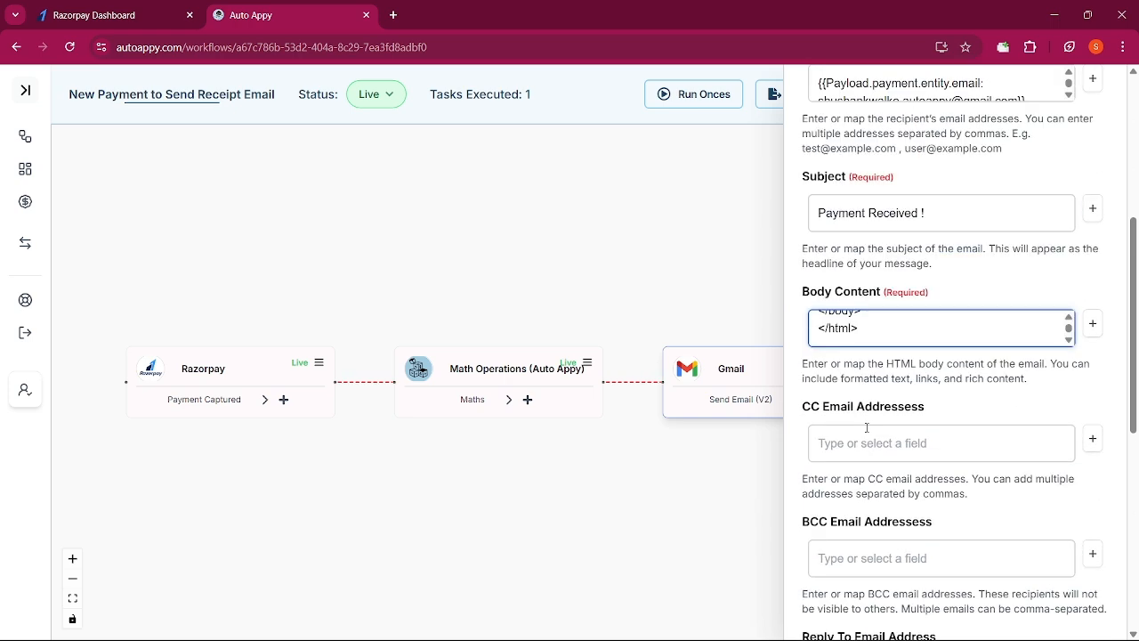
{"action": "scroll", "coordinate": [856, 399], "scroll_direction": "down", "scroll_amount": 5}
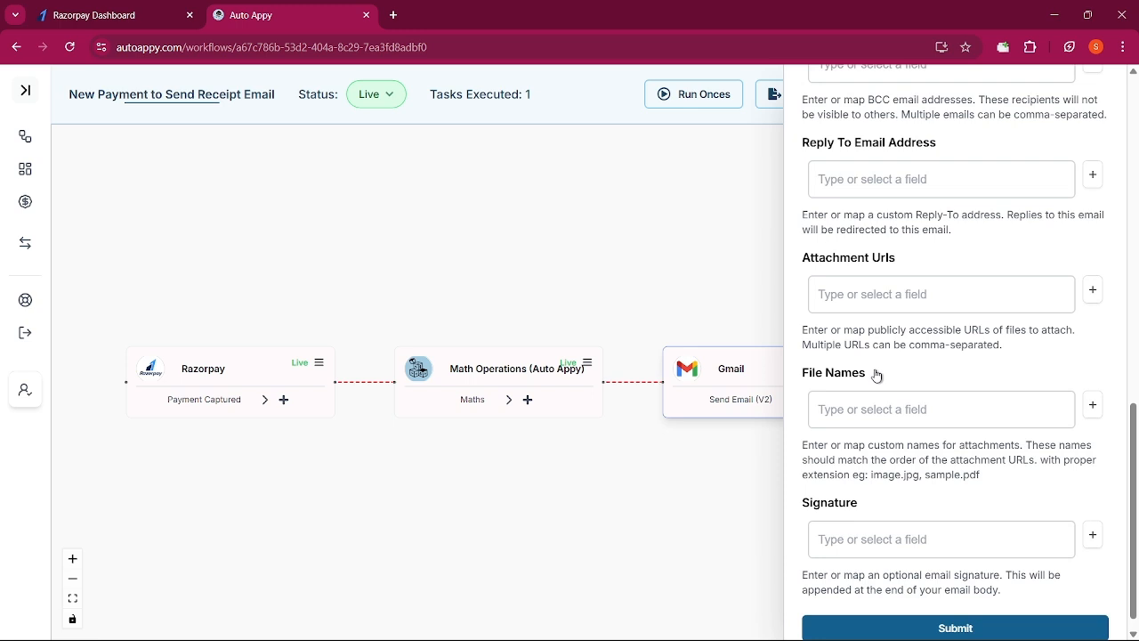
{"action": "scroll", "coordinate": [876, 375], "scroll_direction": "down", "scroll_amount": 1}
{"action": "left_click", "coordinate": [970, 609]}
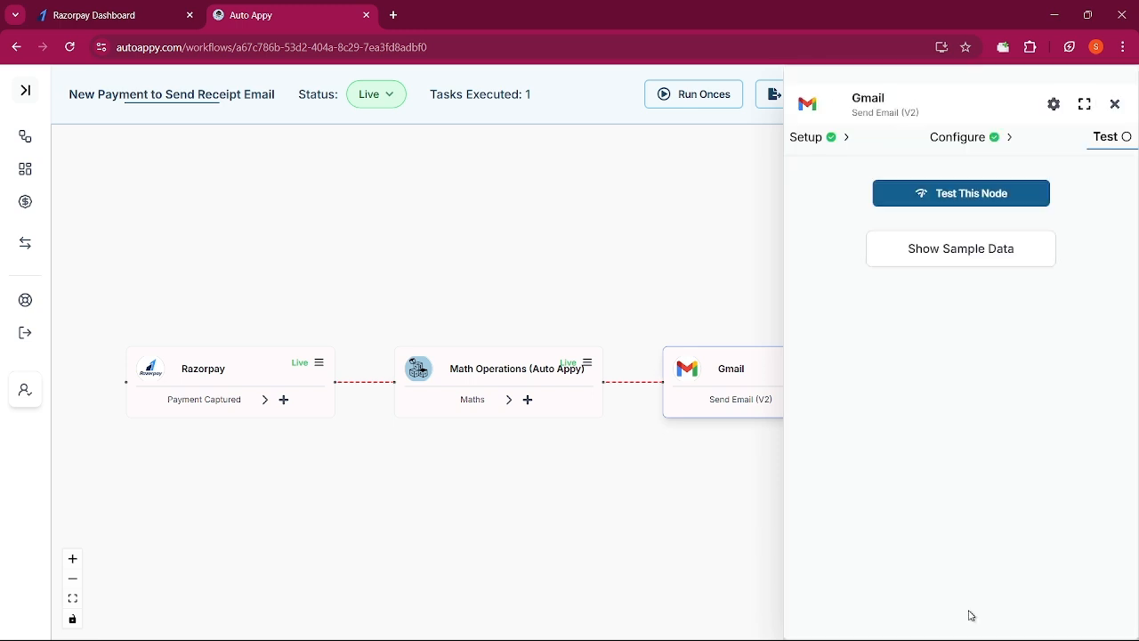
Test the Gmail node and display its sample data to check the send response
{"action": "left_click", "coordinate": [953, 197]}
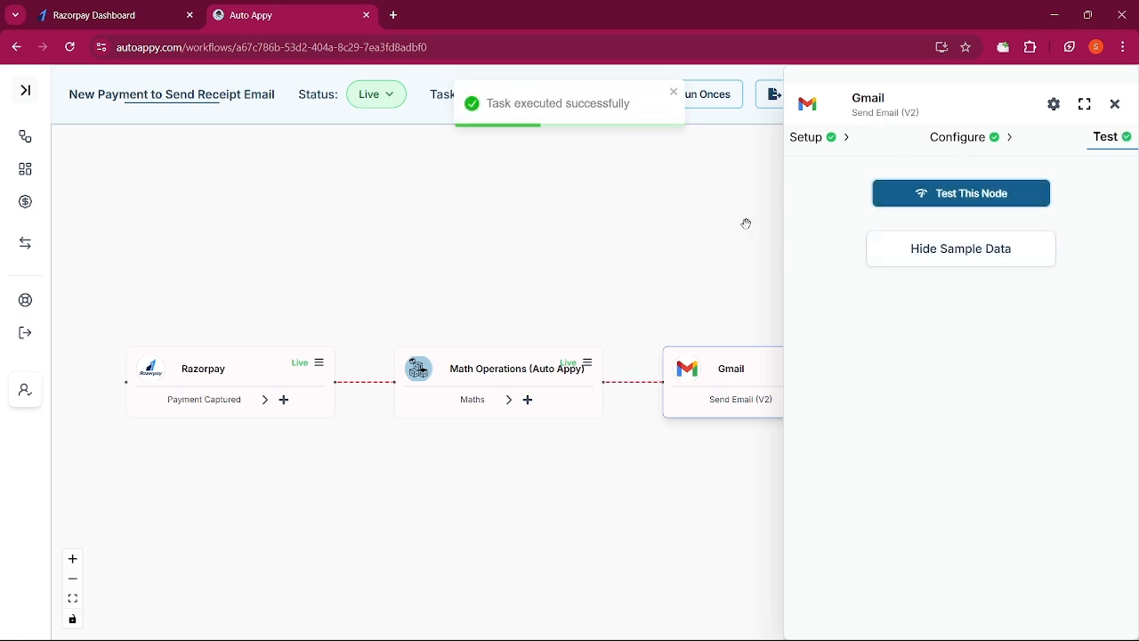
{"action": "left_click", "coordinate": [949, 258]}
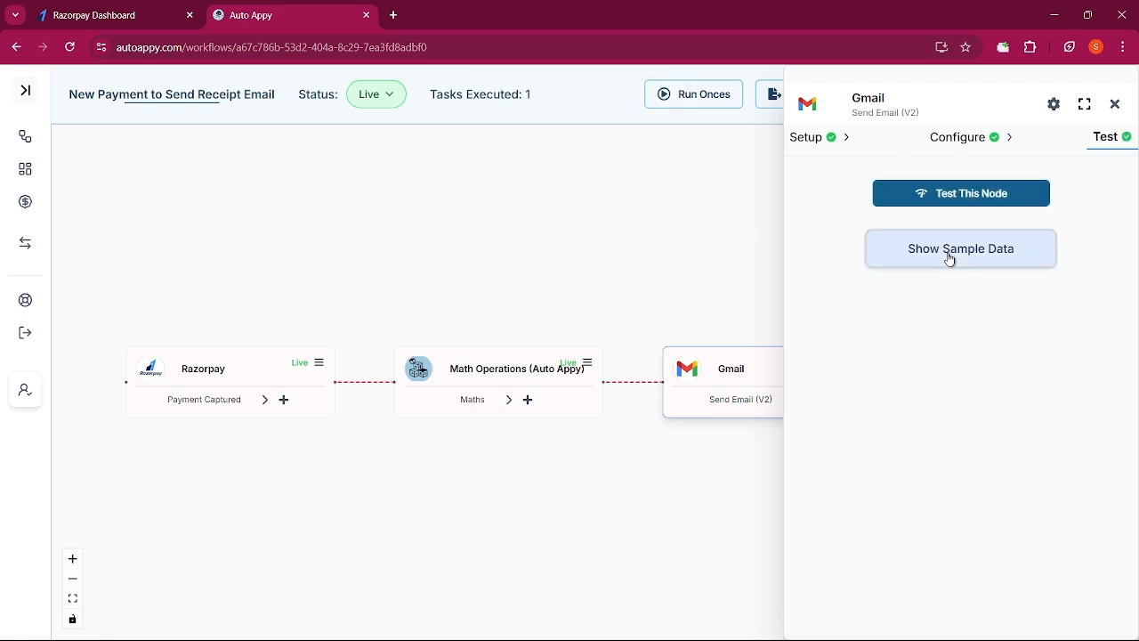
{"action": "left_click", "coordinate": [950, 258]}
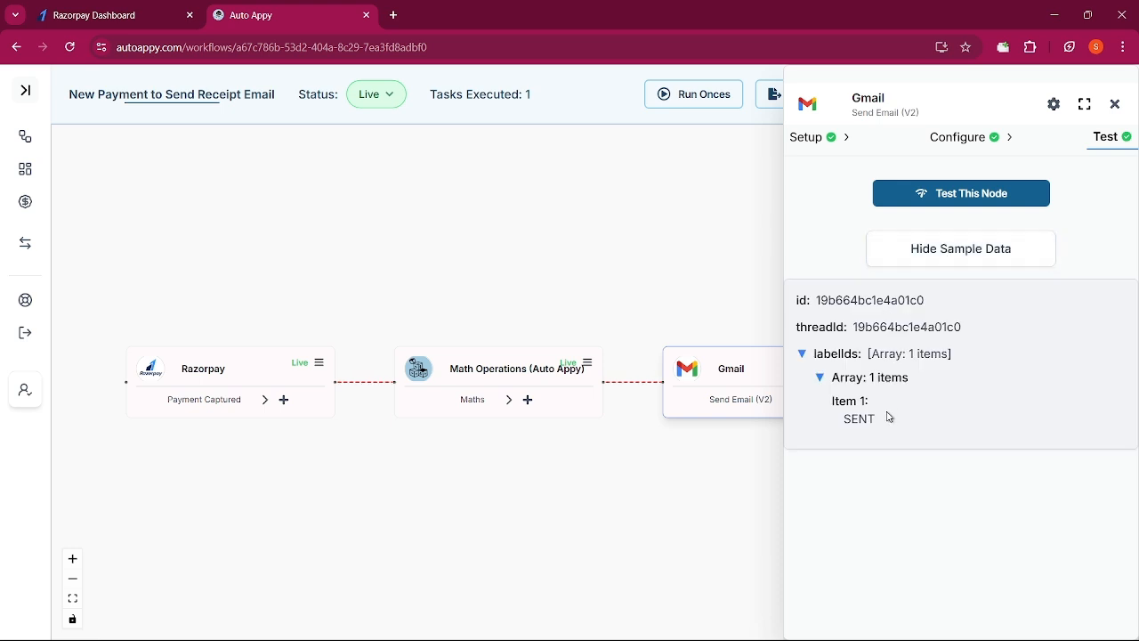
Switch to the recipient's Chrome profile, go to its Gmail inbox and open the "Payment Received !" email
{"action": "left_click", "coordinate": [1096, 47]}
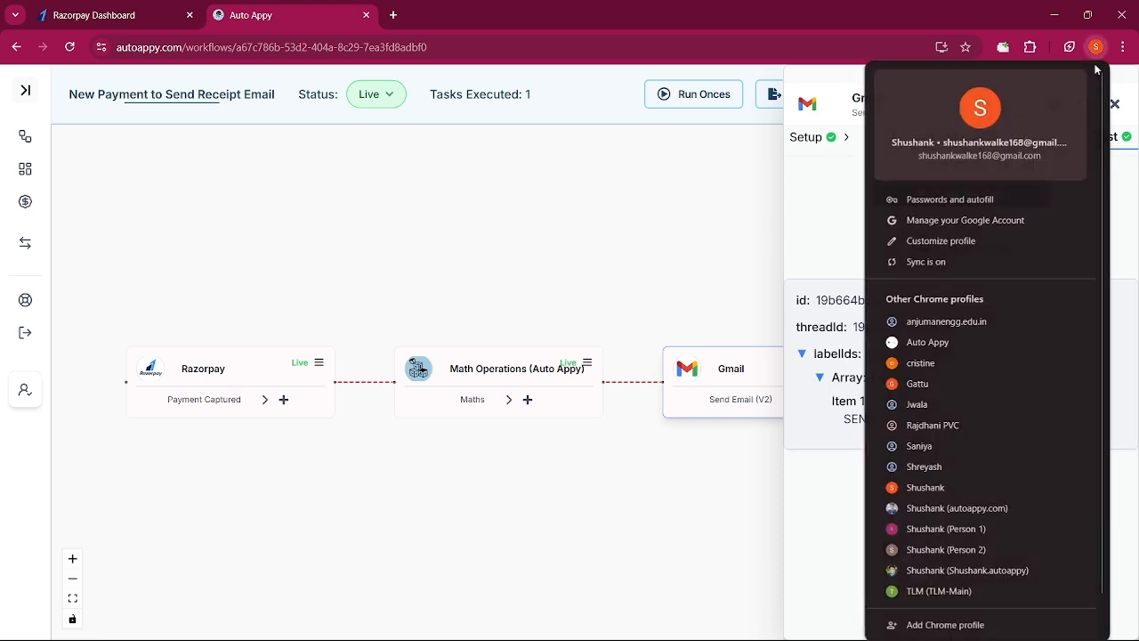
{"action": "left_click", "coordinate": [973, 571]}
{"action": "left_click", "coordinate": [216, 15]}
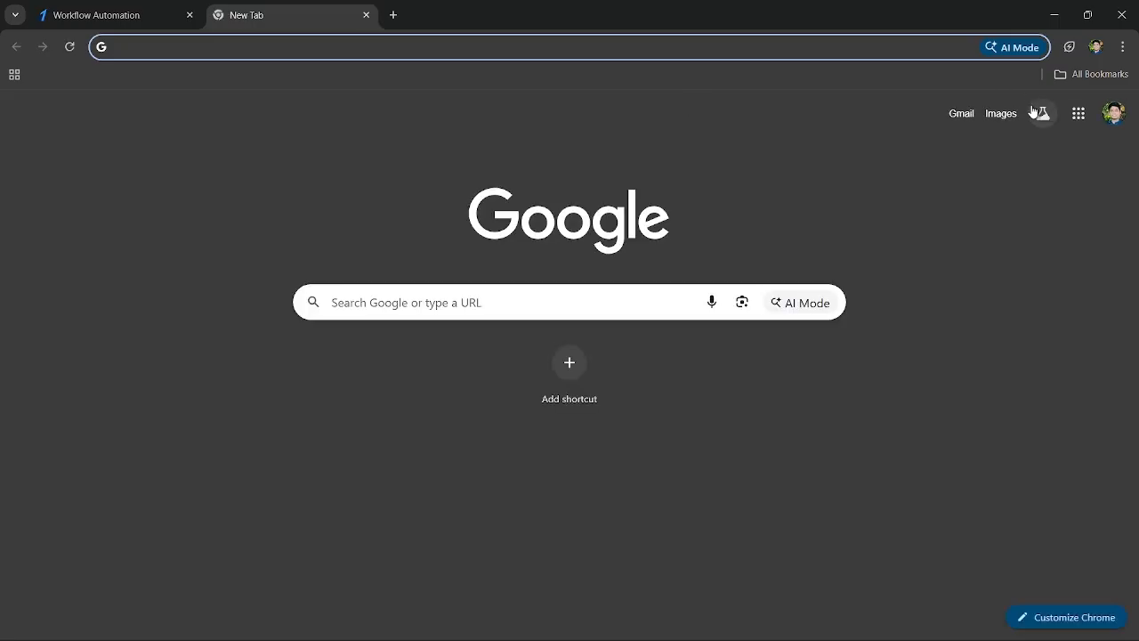
{"action": "left_click", "coordinate": [954, 119]}
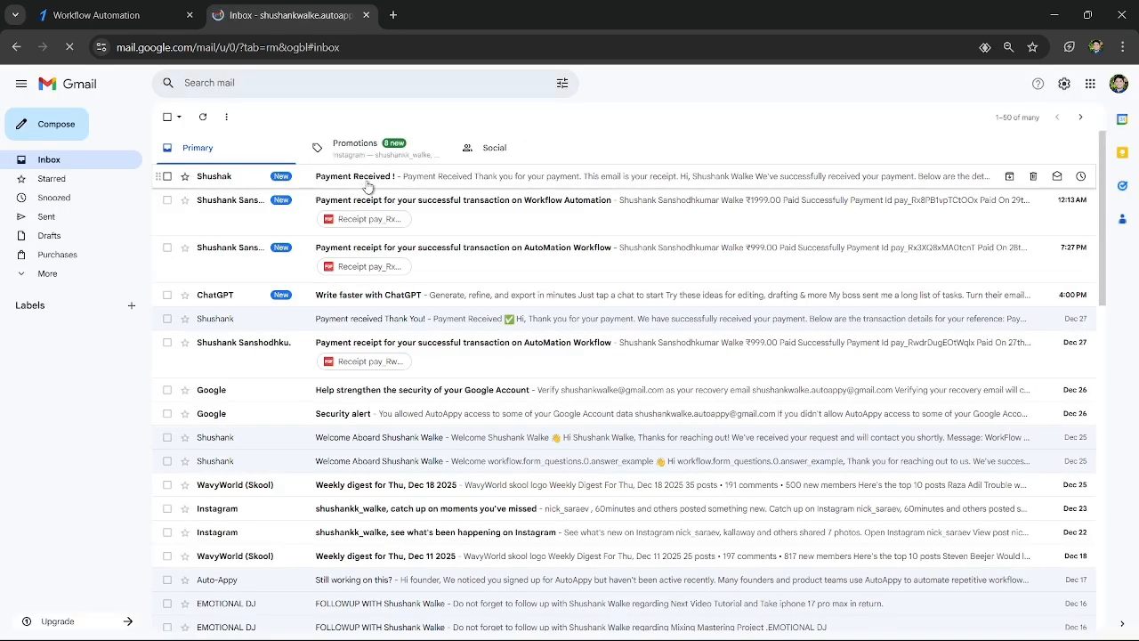
{"action": "left_click", "coordinate": [367, 185]}
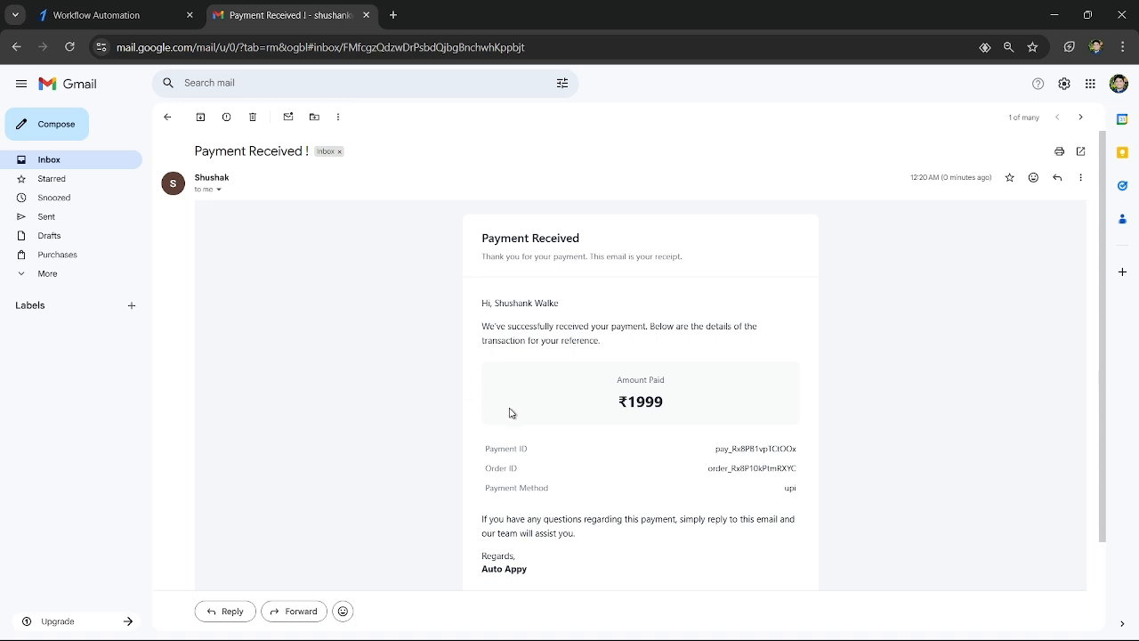
Review the receipt email's greeting, amount paid, payment ID, order ID, payment method and subject line
{"action": "left_click_drag", "start_coordinate": [487, 307], "coordinate": [586, 318]}
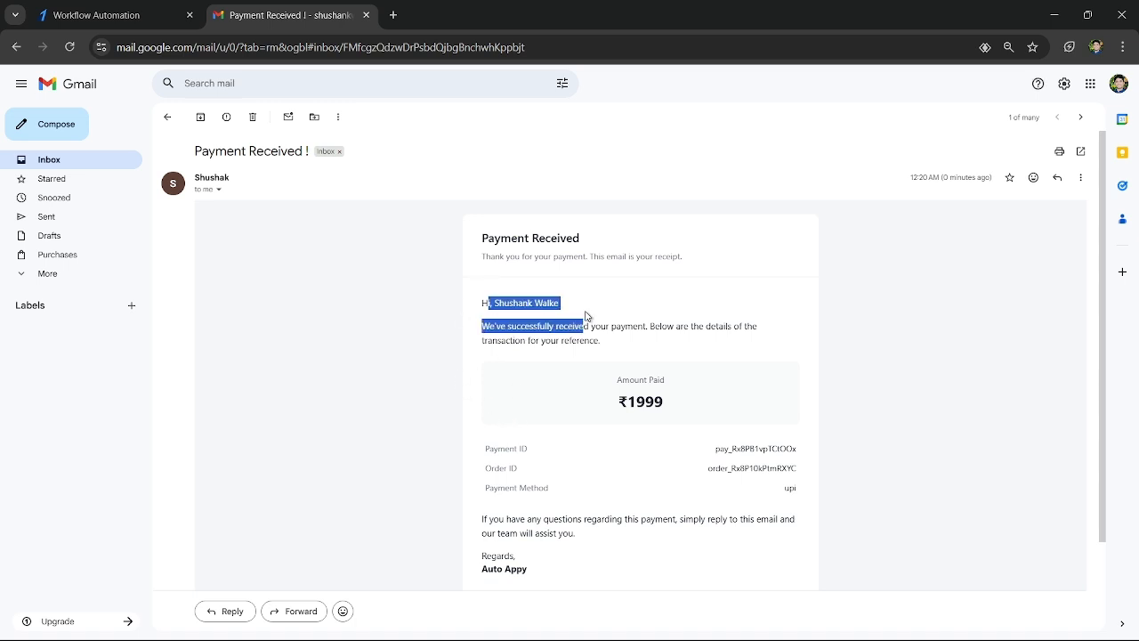
{"action": "left_click_drag", "start_coordinate": [618, 402], "coordinate": [678, 402]}
{"action": "left_click_drag", "start_coordinate": [498, 448], "coordinate": [558, 492]}
{"action": "left_click_drag", "start_coordinate": [762, 489], "coordinate": [805, 494]}
{"action": "scroll", "coordinate": [675, 471], "scroll_direction": "down", "scroll_amount": 2}
{"action": "scroll", "coordinate": [675, 472], "scroll_direction": "up", "scroll_amount": 2}
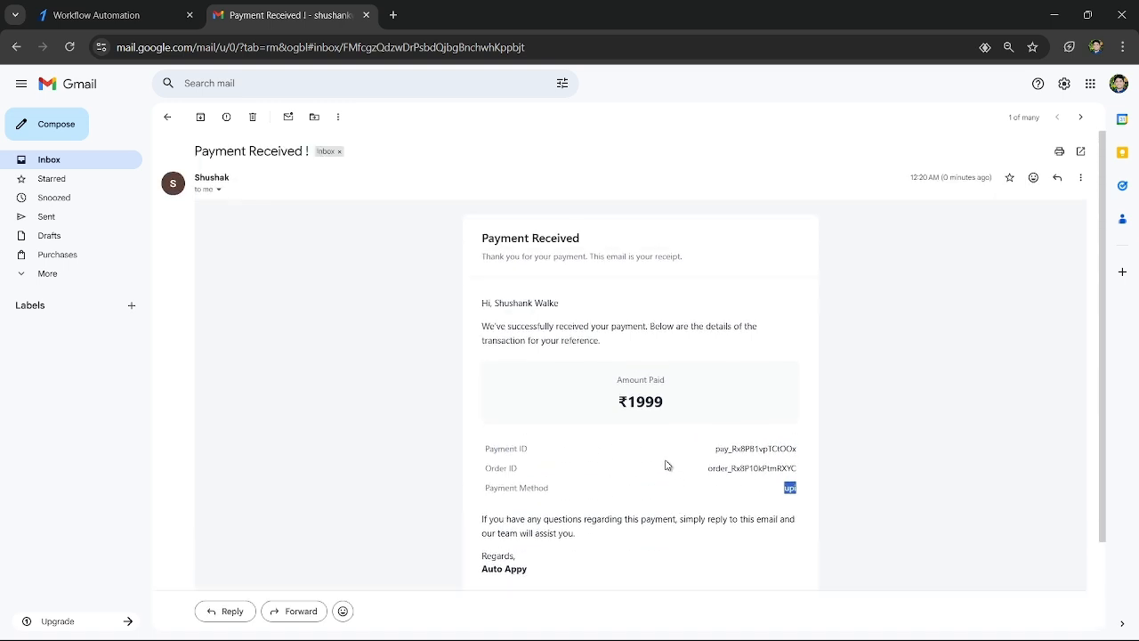
{"action": "left_click_drag", "start_coordinate": [196, 151], "coordinate": [312, 156]}
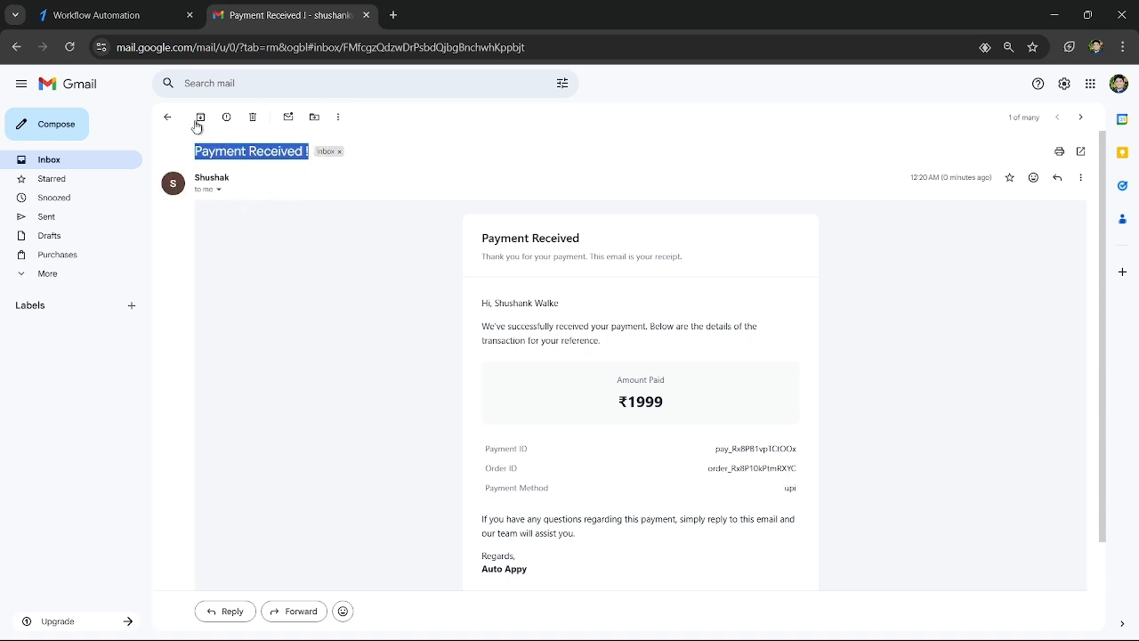
Return to the Auto Appy workflow window and close the Gmail node's settings
{"action": "key", "text": "alt+Tab"}
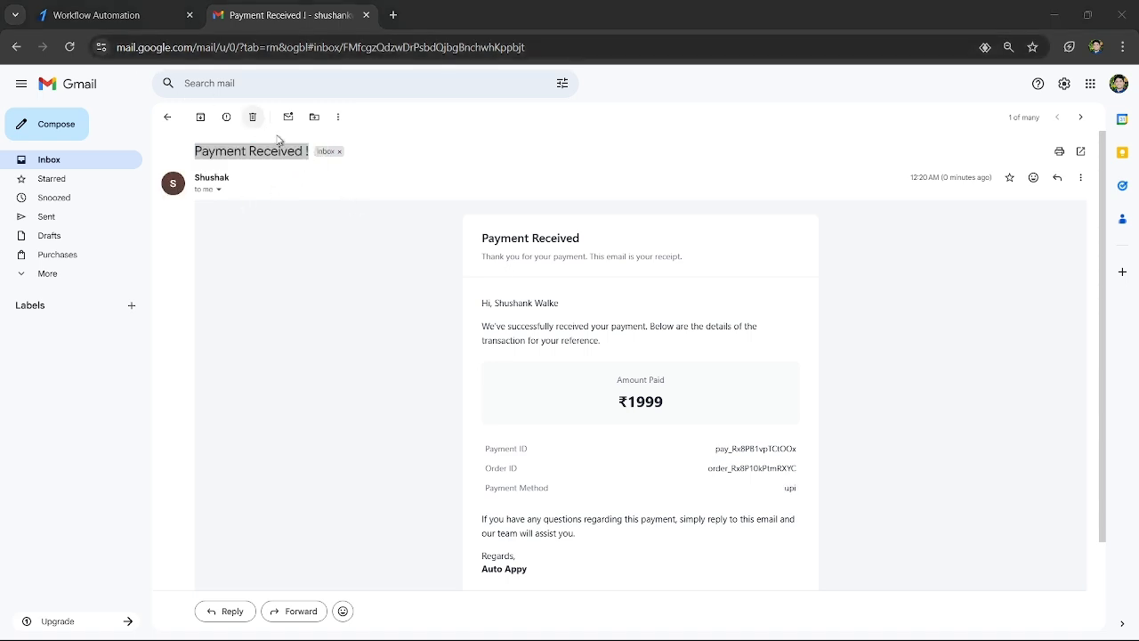
{"action": "left_click", "coordinate": [1114, 104]}
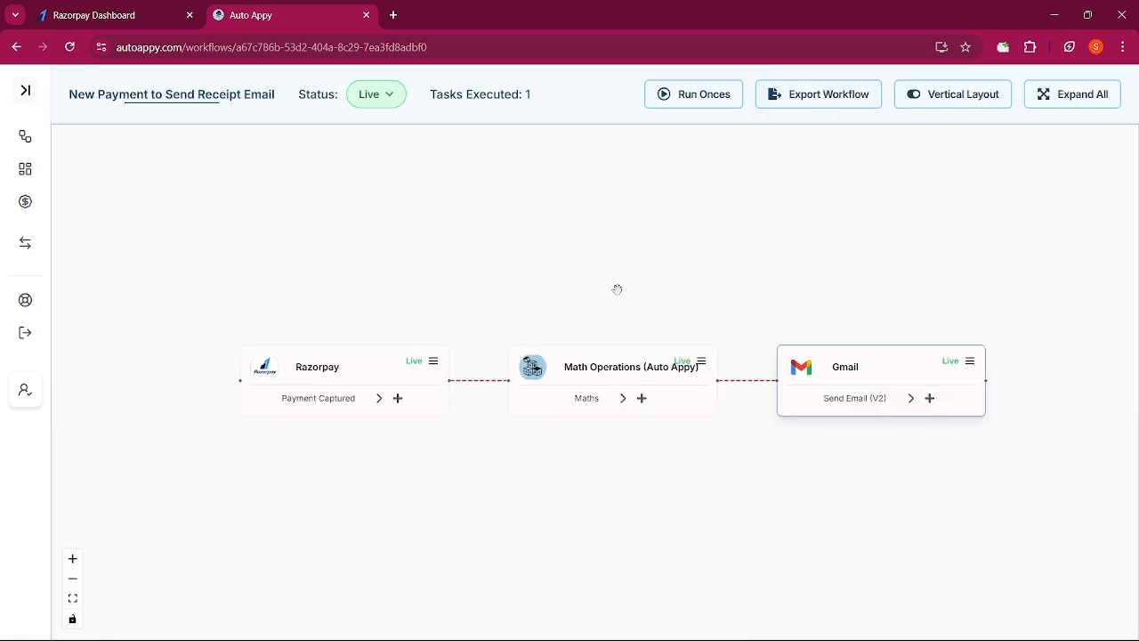